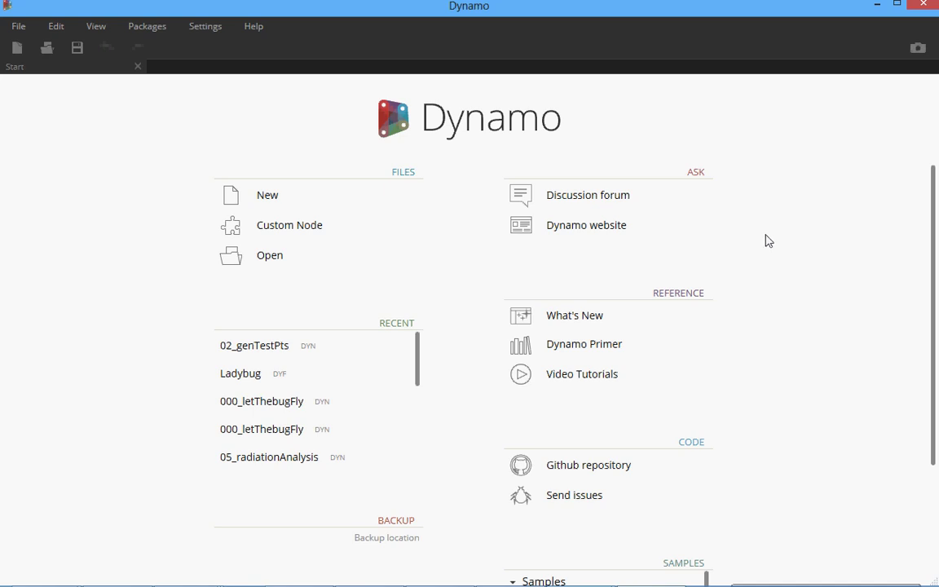
# Open the sample definition 03_sunlighthoursAnalysis.dyn in manual execution mode.
pyautogui.click(47, 51)
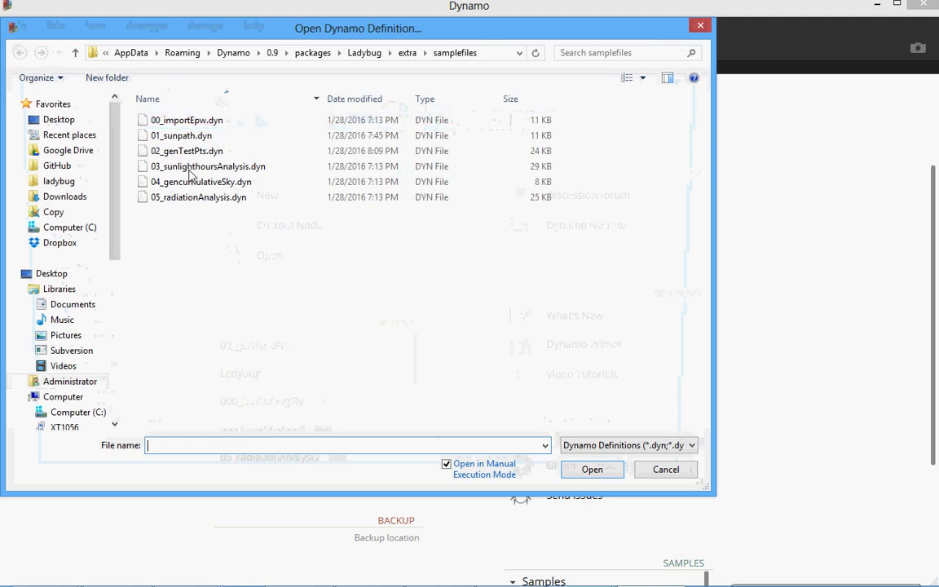
pyautogui.click(234, 167)
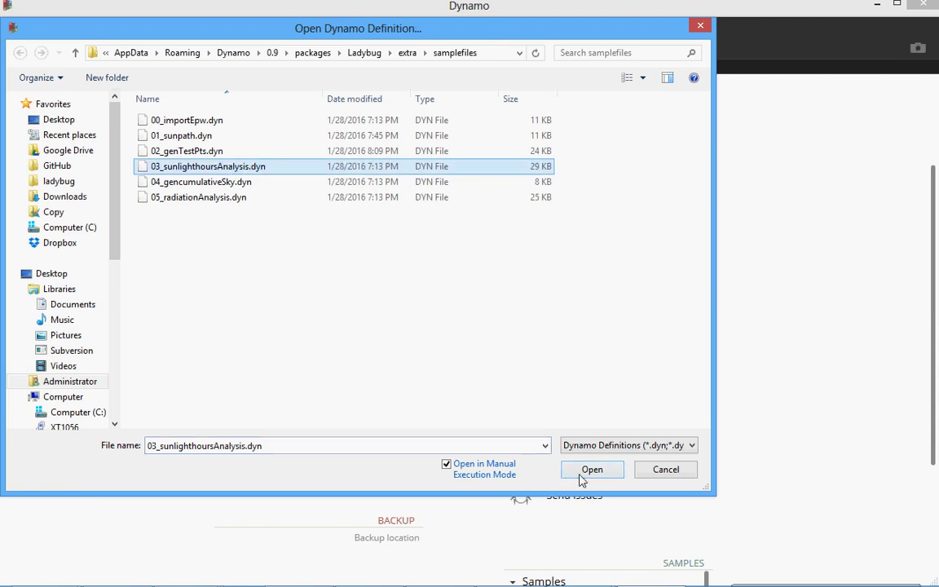
pyautogui.click(583, 479)
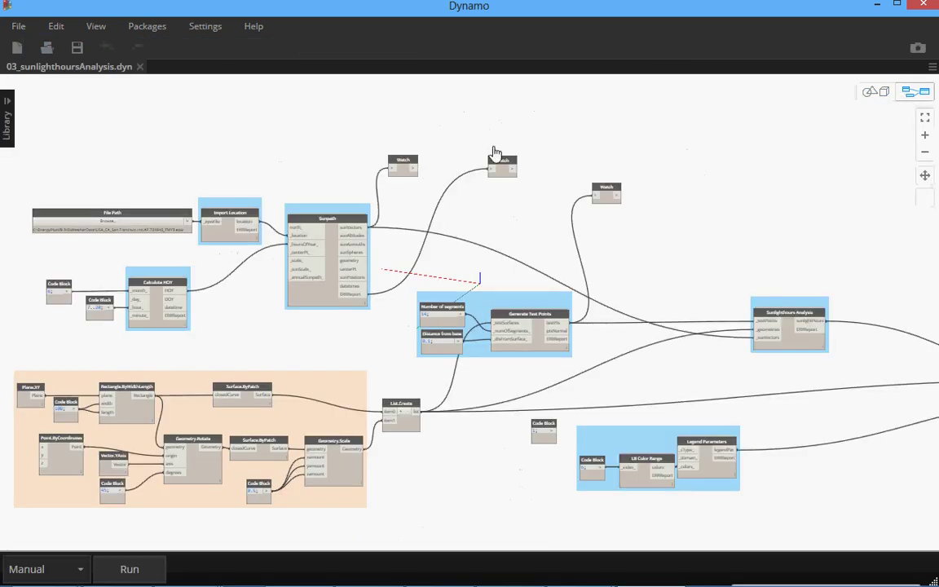
# Examine the sunlight hours graph, following the Sunpath node's sunVectors output to the Sunlighthours Analysis node.
pyautogui.scroll(-5, 387, 129)
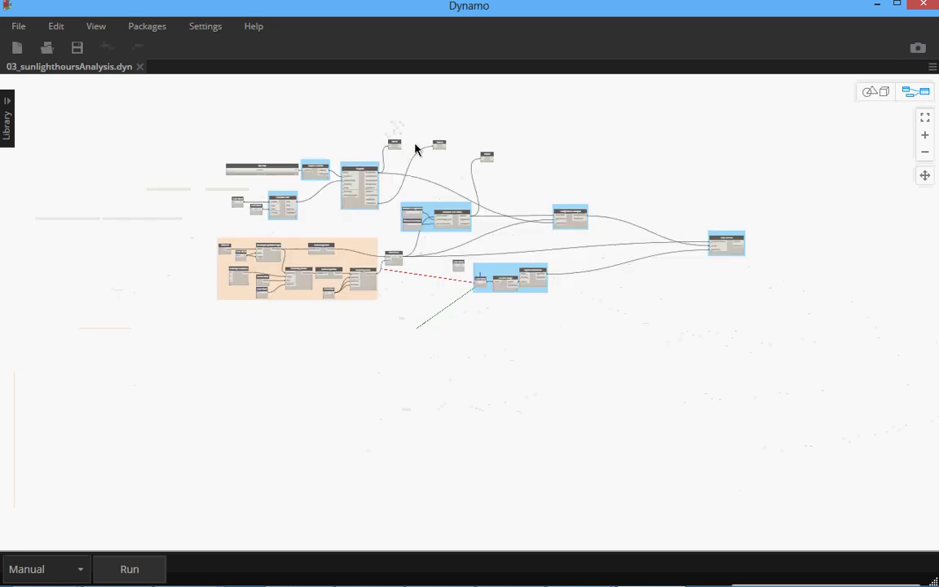
pyautogui.scroll(3, 407, 134)
pyautogui.scroll(1, 314, 141)
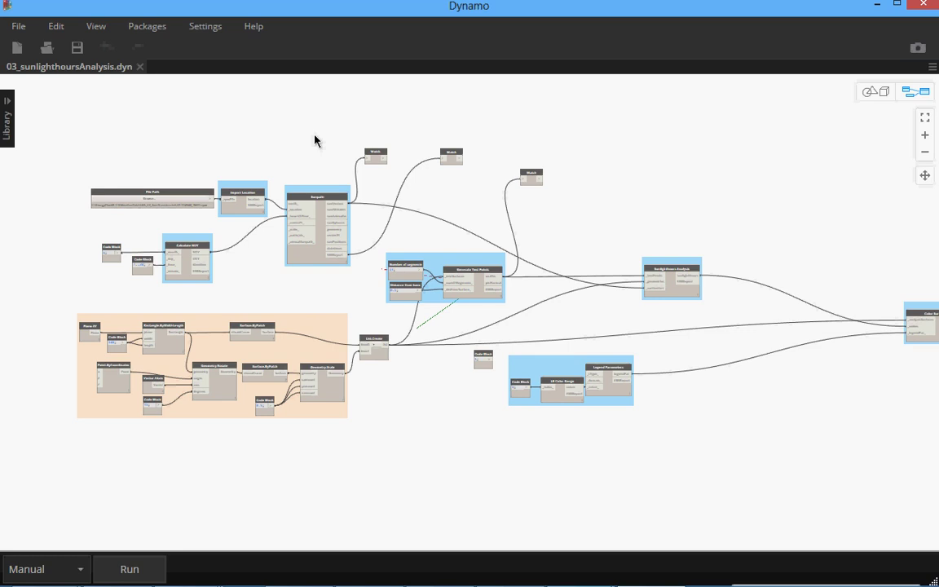
pyautogui.scroll(3, 338, 207)
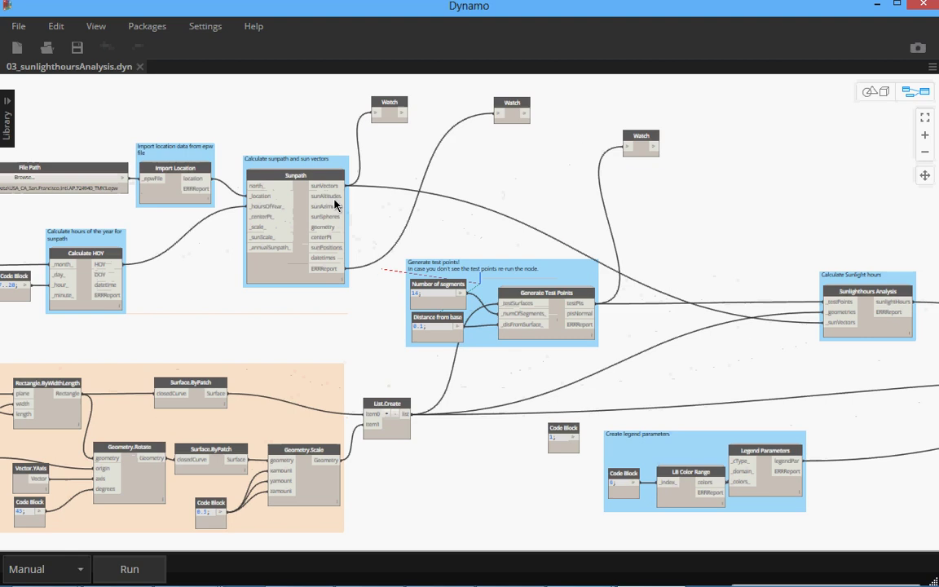
pyautogui.scroll(2, 334, 205)
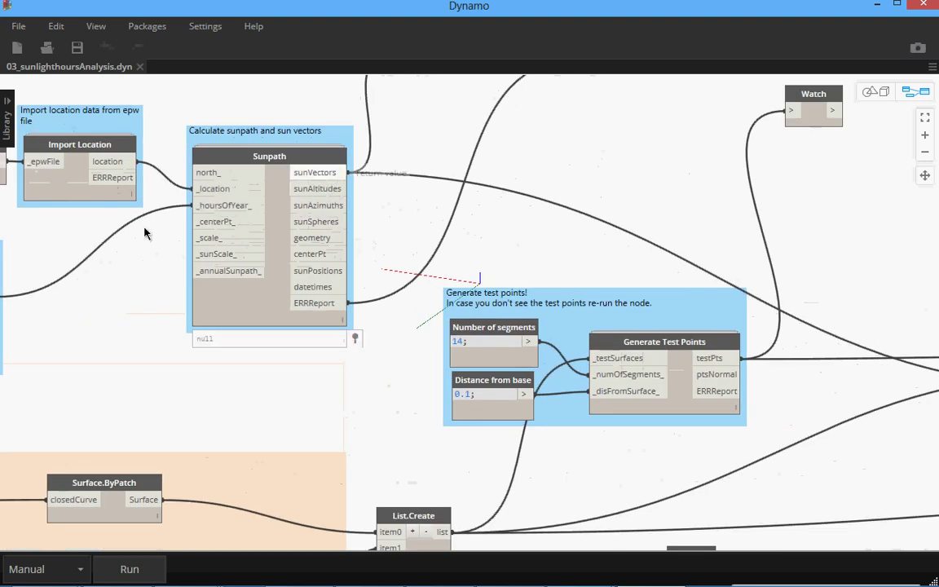
pyautogui.scroll(-2, 457, 161)
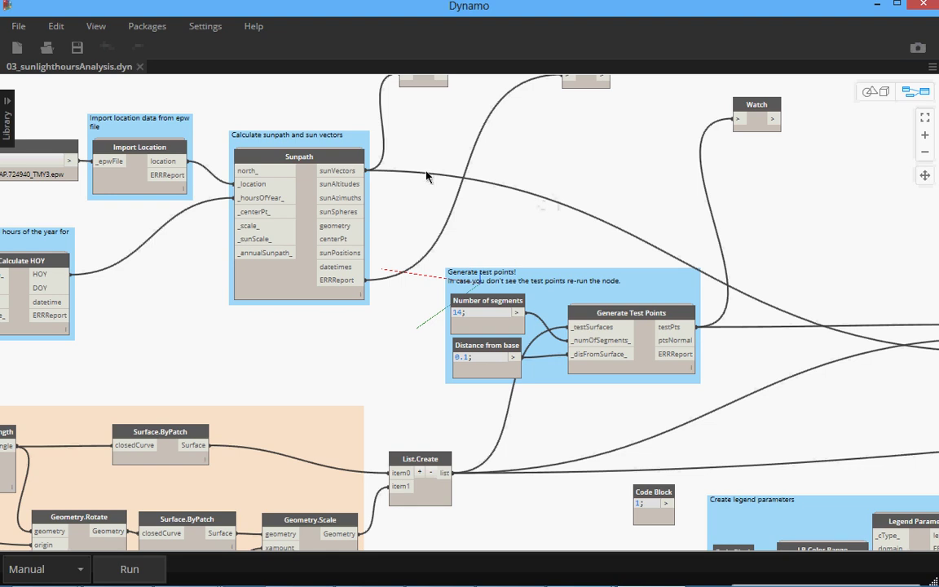
pyautogui.scroll(-5, 418, 197)
pyautogui.scroll(5, 815, 285)
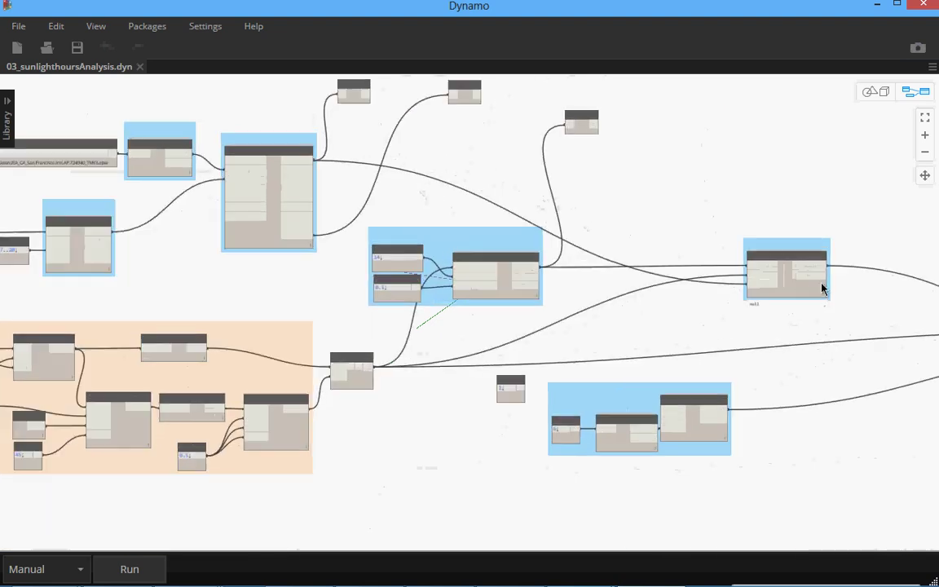
# Disconnect the sun vectors wire from the _sunVectors input of the Sunlighthours Analysis node.
pyautogui.scroll(3, 775, 293)
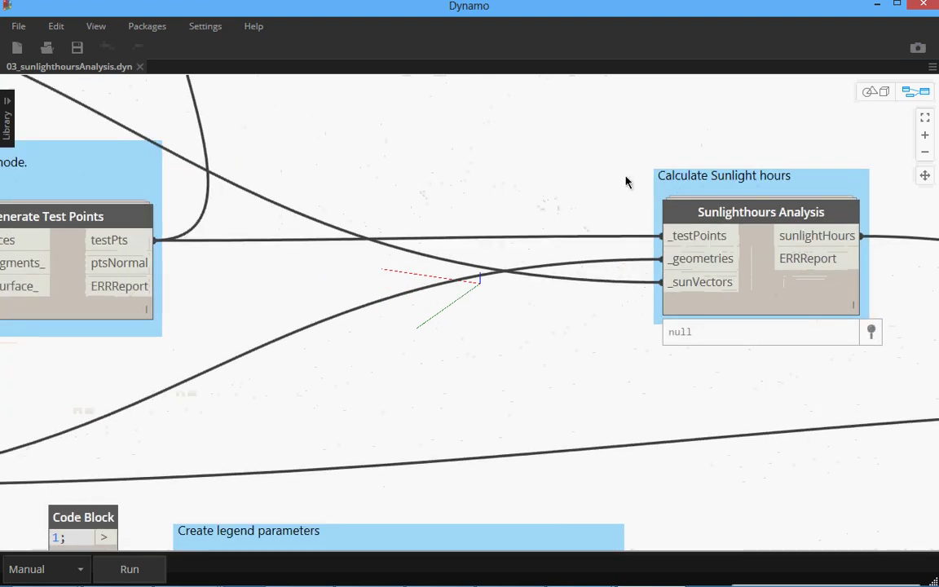
pyautogui.scroll(-1, 626, 180)
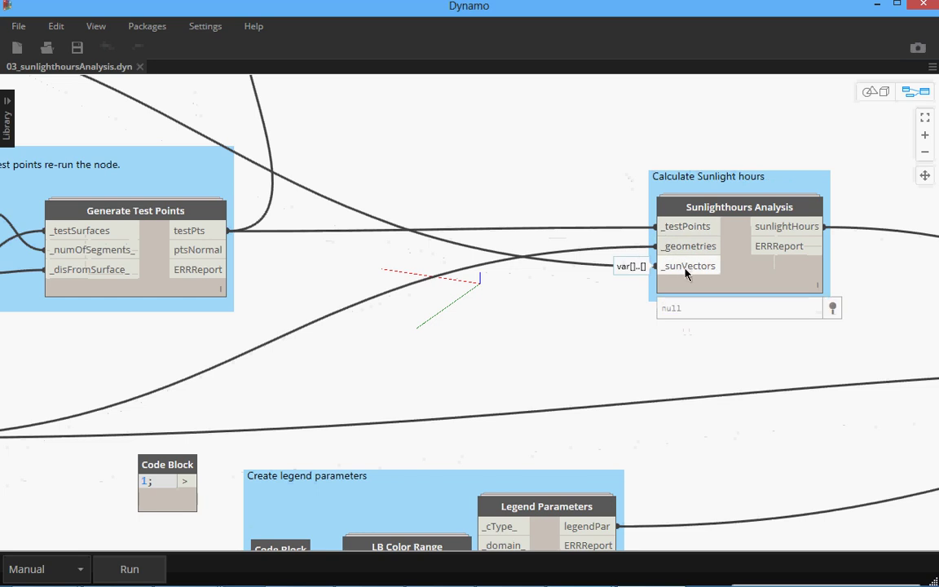
pyautogui.moveTo(685, 273); pyautogui.dragTo(476, 96)
# Examine the test geometry group and the location, month and hour inputs that feed the Sunpath node.
pyautogui.scroll(-1, 549, 162)
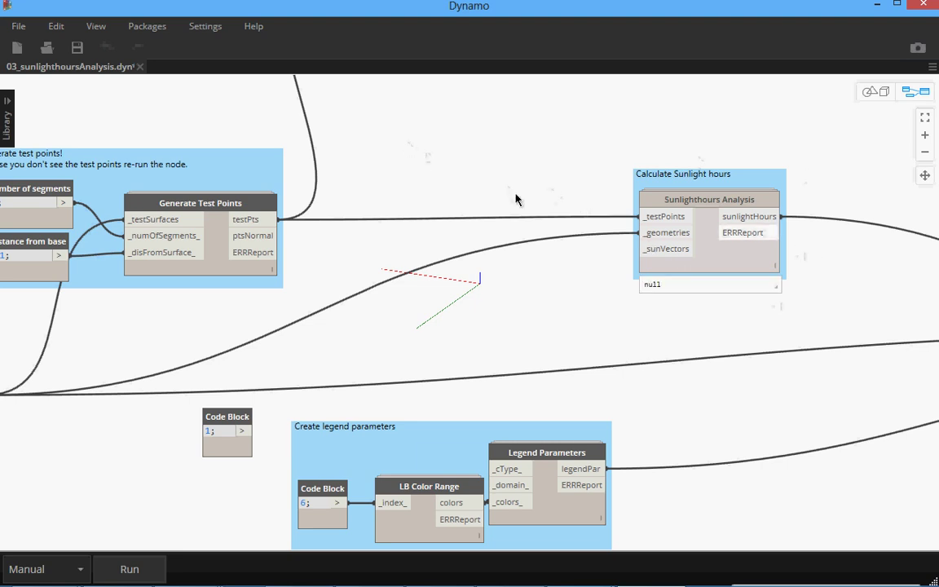
pyautogui.scroll(-4, 256, 165)
pyautogui.scroll(-2, 357, 241)
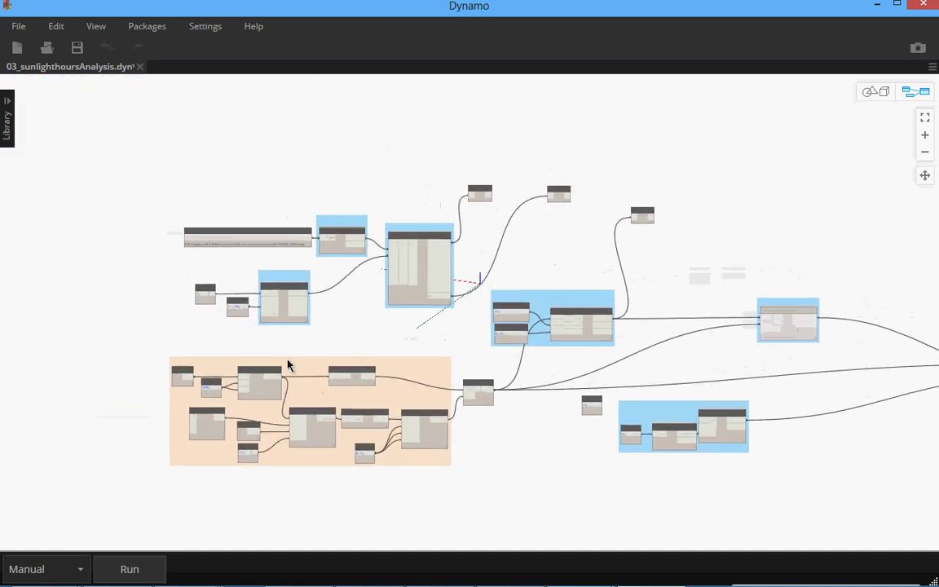
pyautogui.scroll(3, 341, 435)
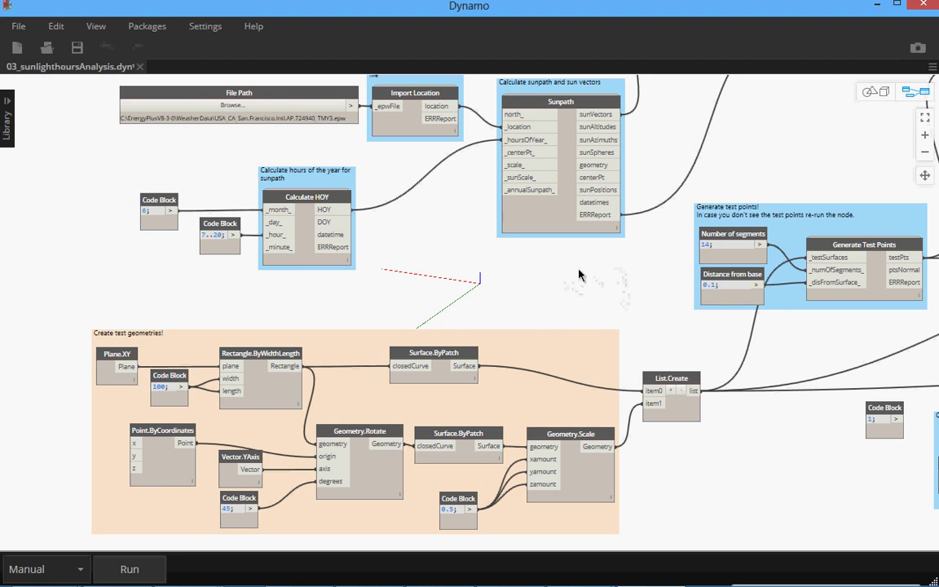
pyautogui.scroll(-1, 559, 286)
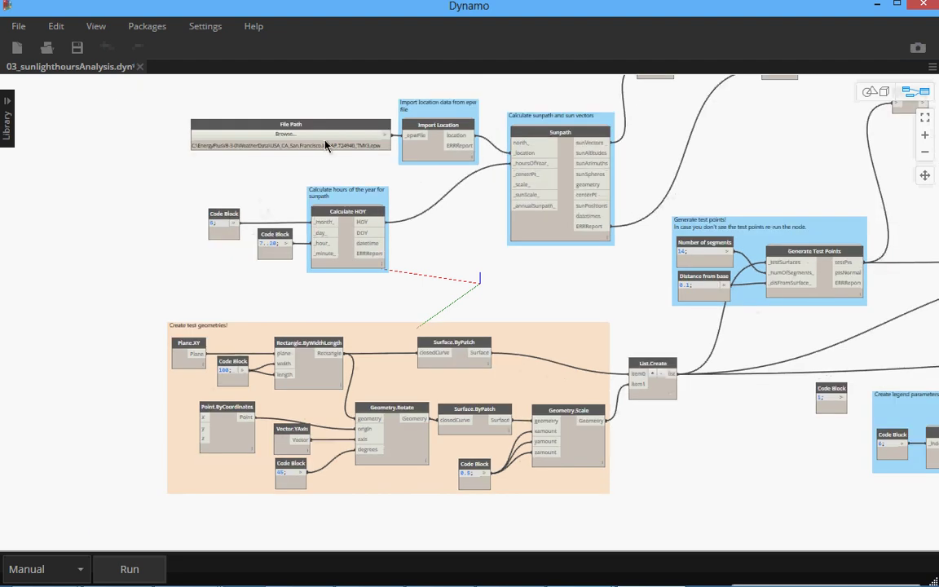
pyautogui.scroll(-2, 457, 308)
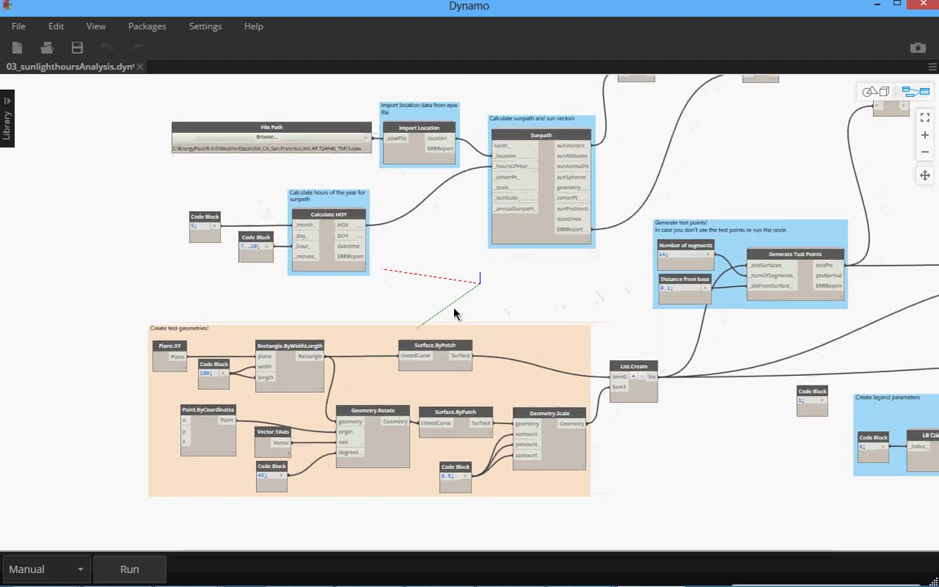
pyautogui.scroll(2, 356, 279)
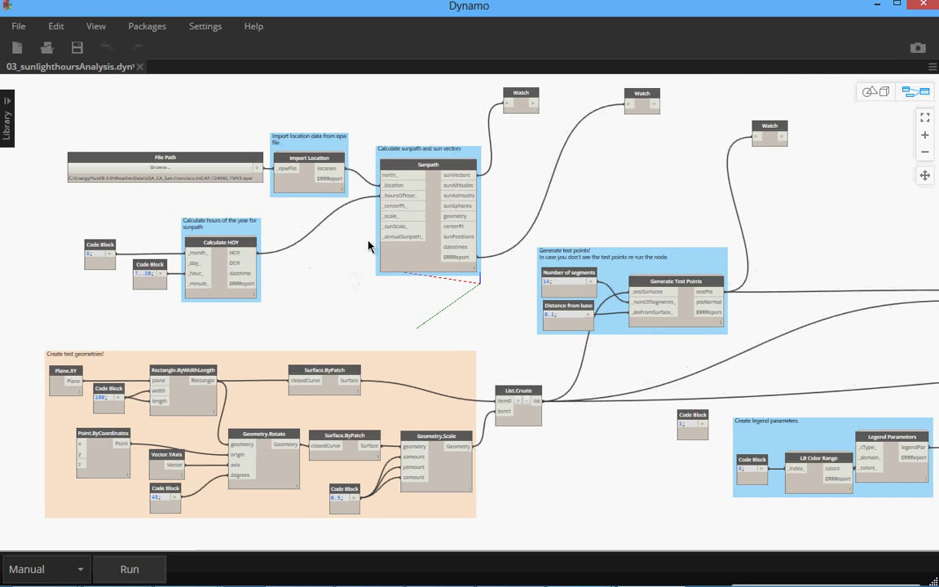
pyautogui.scroll(1, 373, 247)
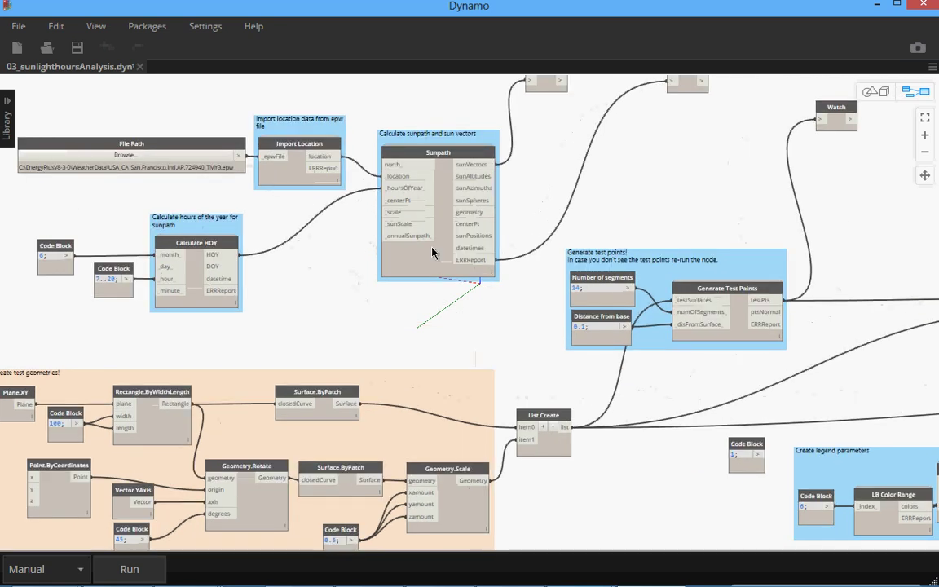
pyautogui.scroll(1, 153, 209)
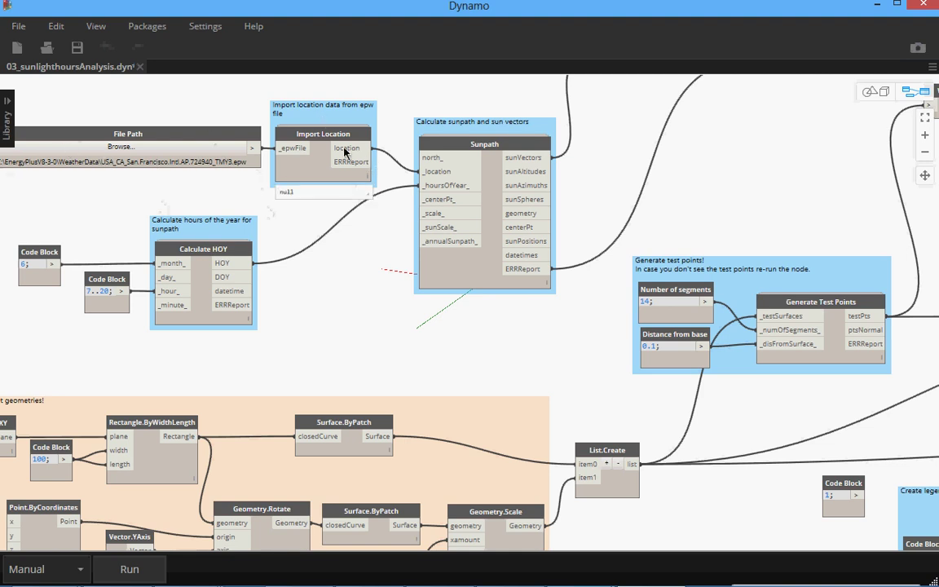
pyautogui.moveTo(492, 175)
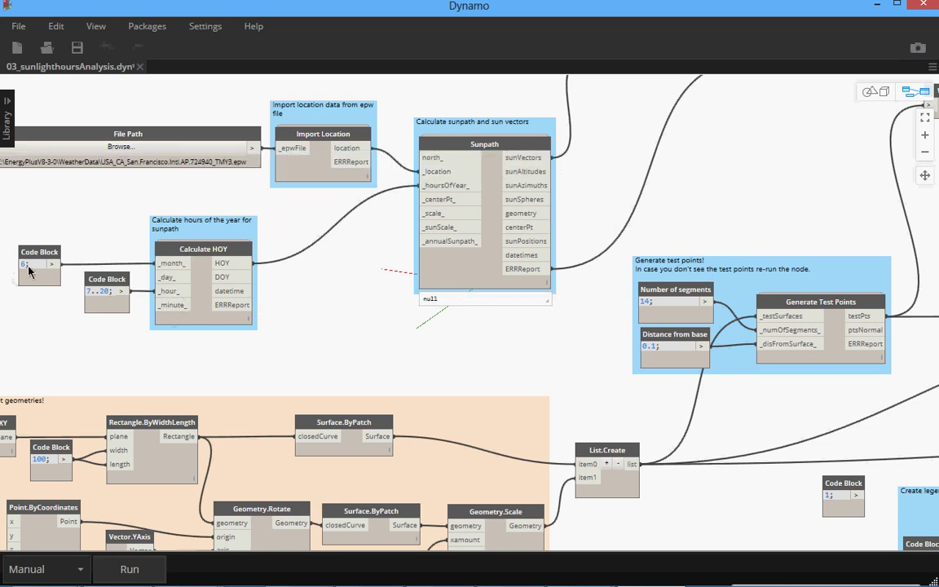
pyautogui.click(106, 291)
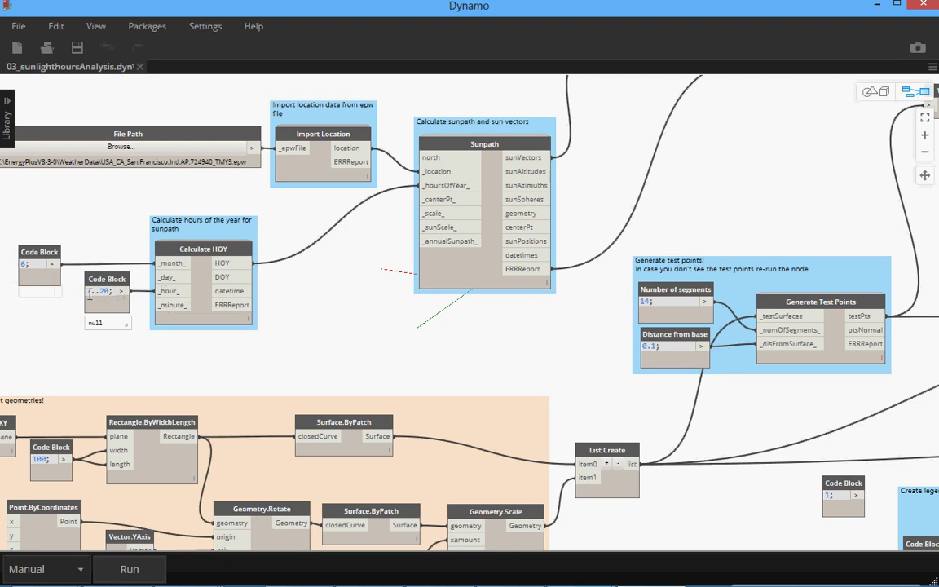
pyautogui.click(342, 316)
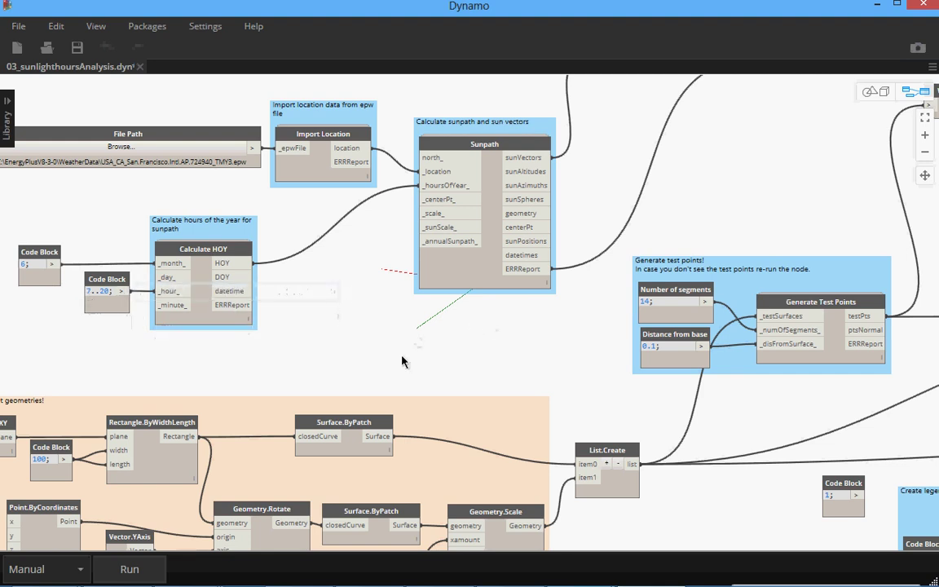
# Connect the ERRReport output of the Generate Test Points node to its Watch node, replacing the testPts connection.
pyautogui.scroll(-1, 371, 277)
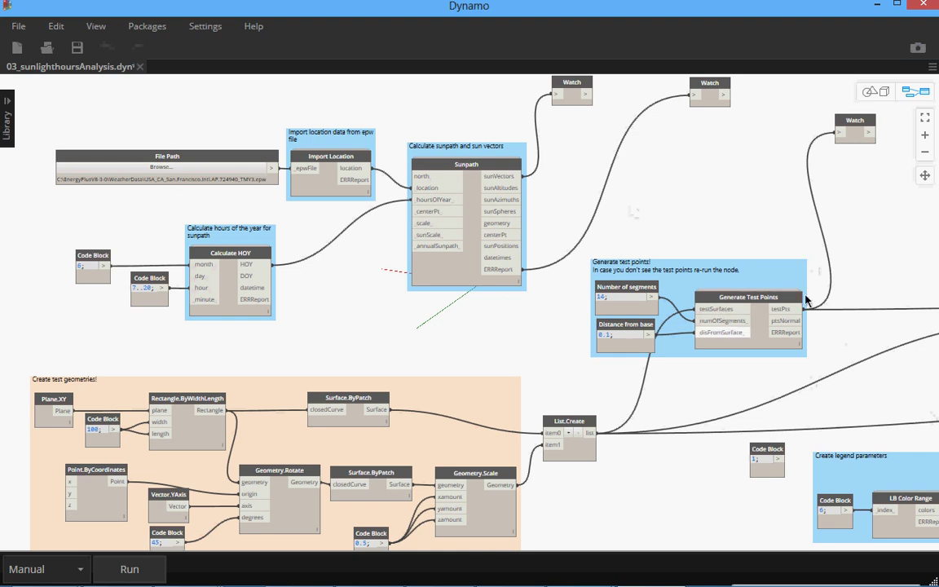
pyautogui.click(793, 337)
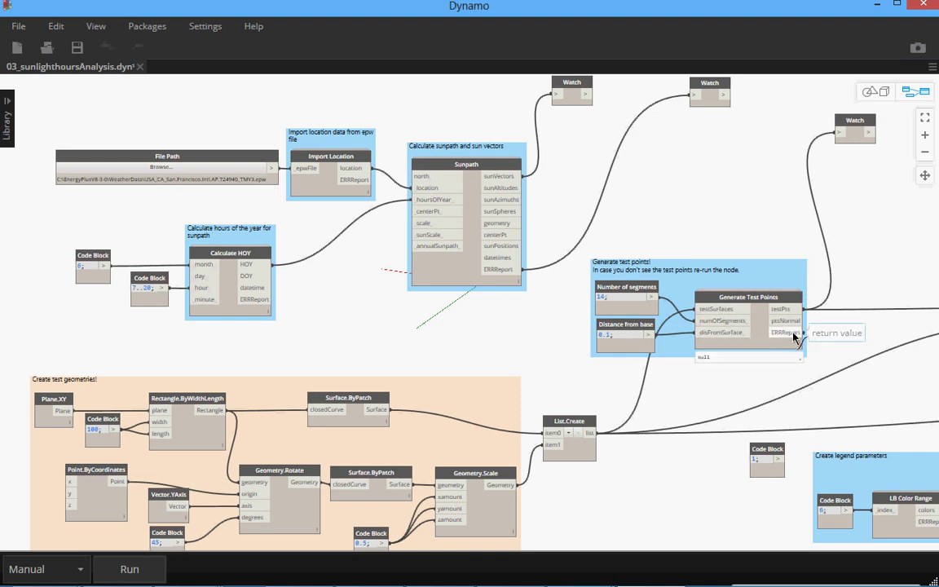
pyautogui.click(840, 132)
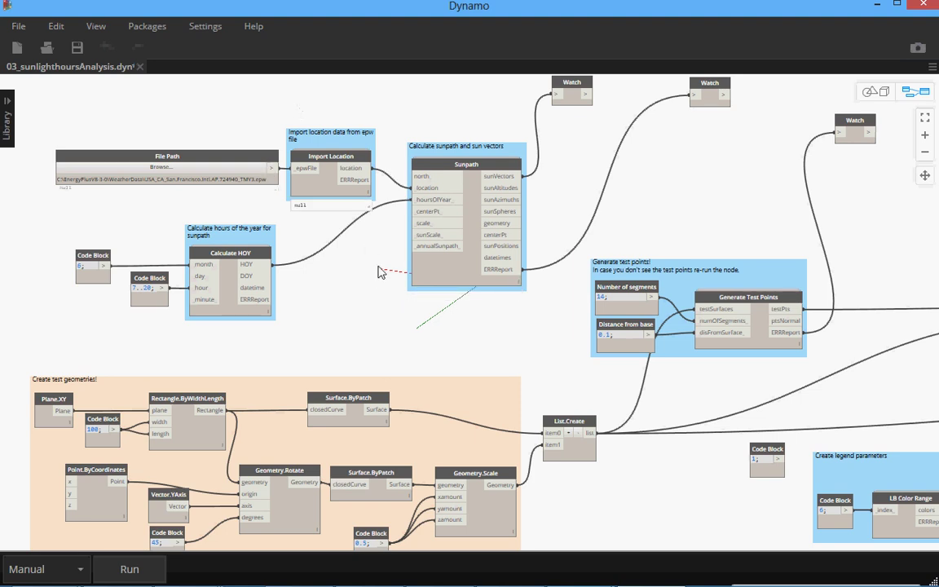
# Examine the Generate Test Points node and the inputs and error report of the Sunlighthours Analysis node.
pyautogui.scroll(-2, 382, 269)
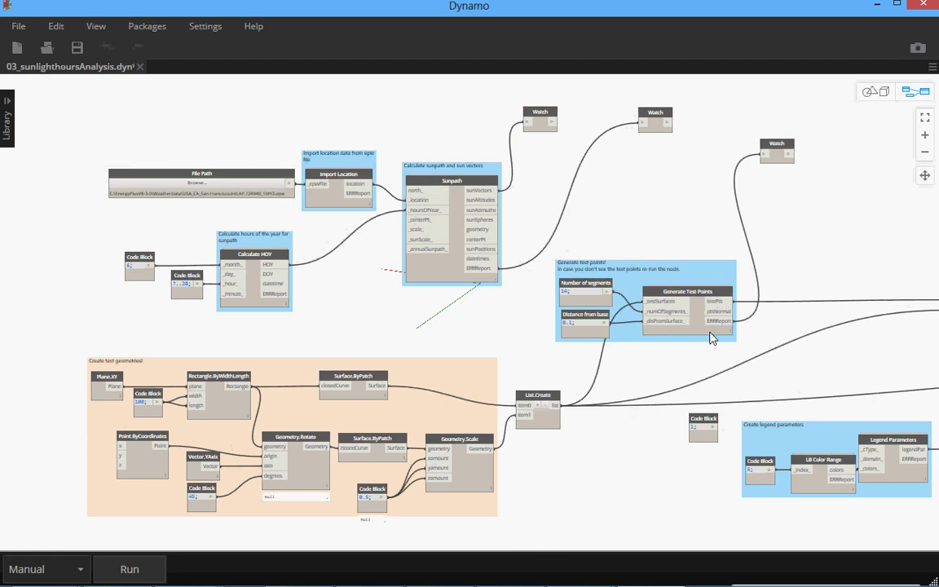
pyautogui.scroll(2, 711, 335)
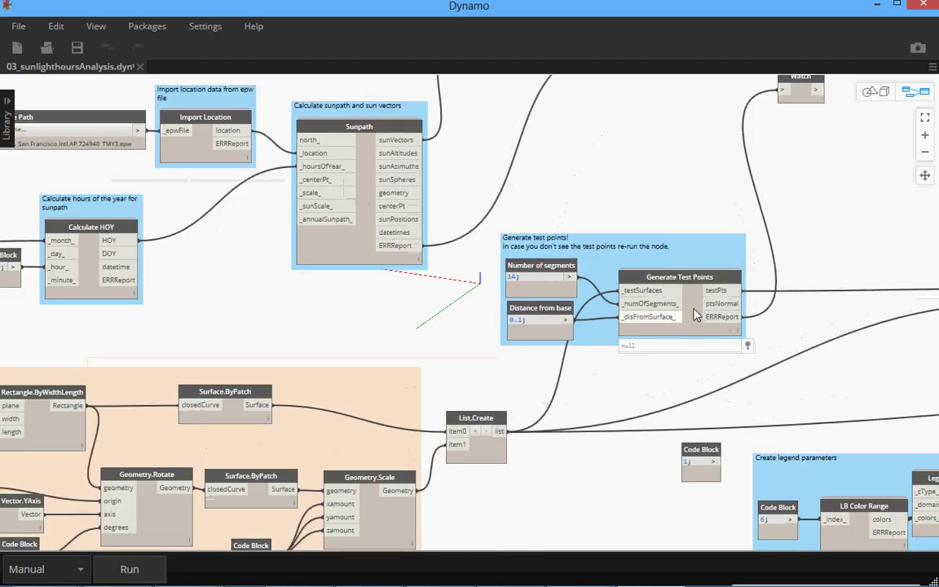
pyautogui.scroll(-3, 766, 317)
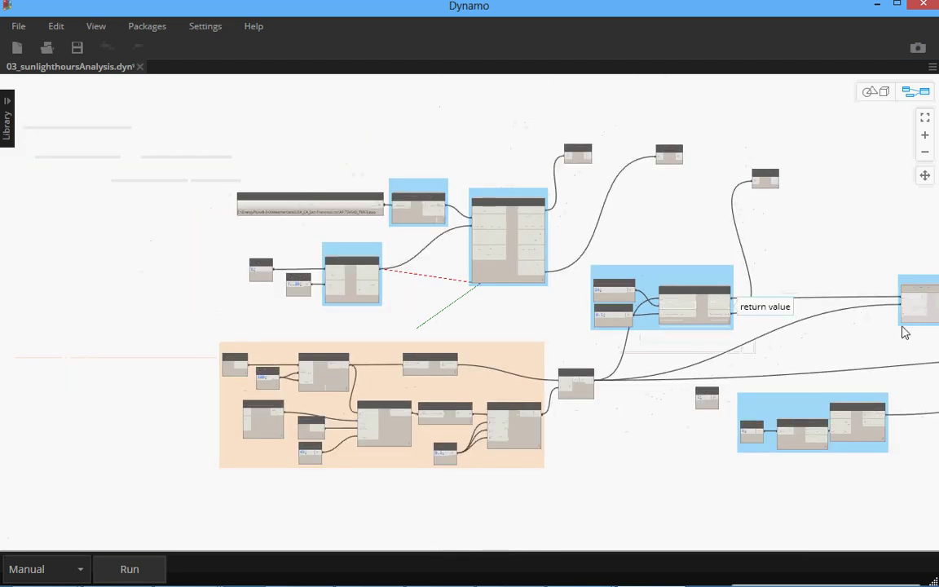
pyautogui.scroll(2, 905, 330)
pyautogui.moveTo(766, 340)
pyautogui.mouseDown(button='middle')
pyautogui.moveTo(682, 335)
pyautogui.moveTo(750, 350)
pyautogui.mouseUp(button='middle')
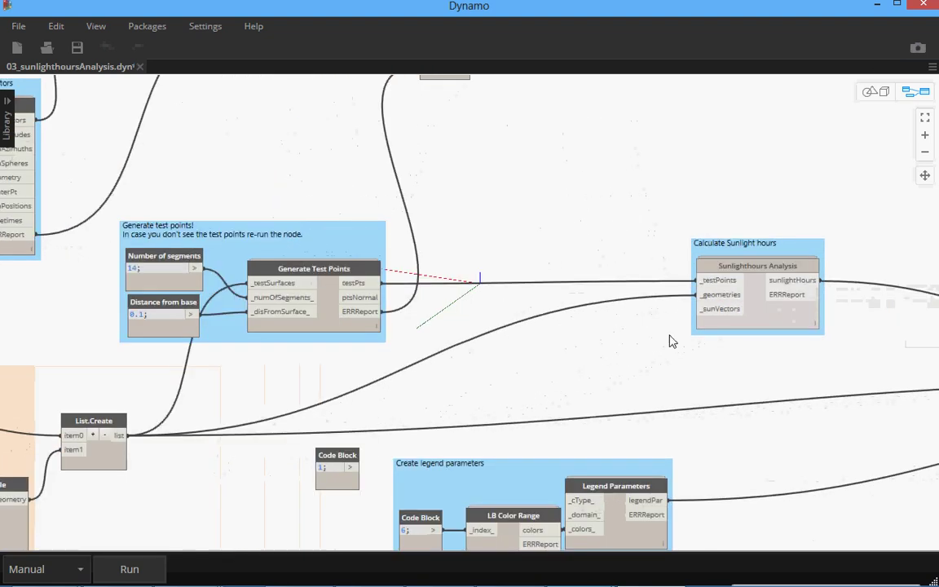
pyautogui.scroll(1, 757, 344)
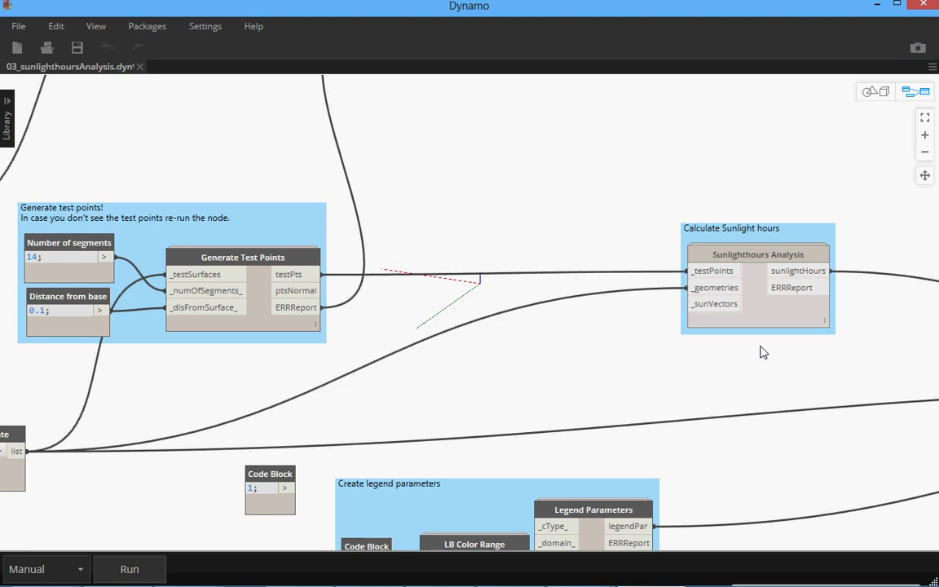
pyautogui.moveTo(791, 285)
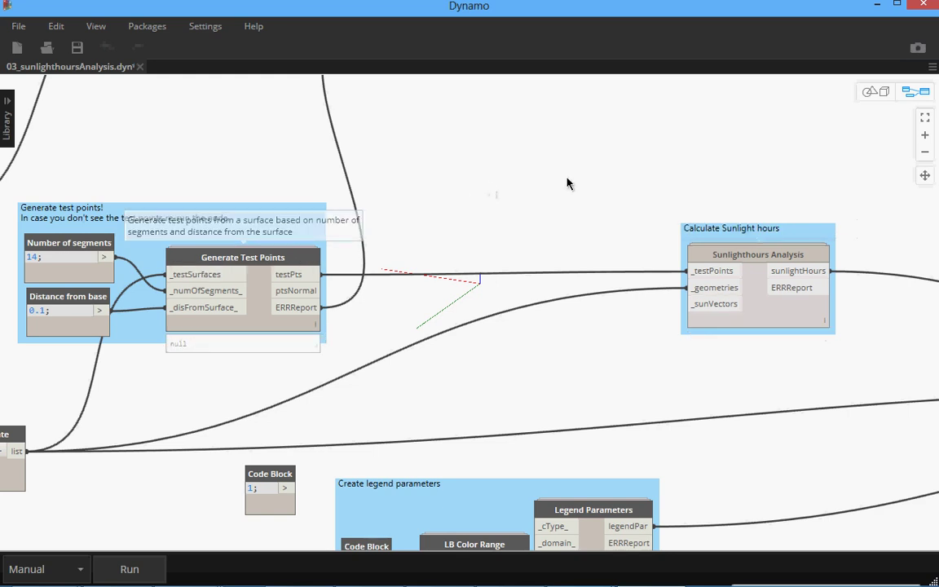
# Run the sunlight hours graph.
pyautogui.scroll(-3, 568, 182)
pyautogui.scroll(-2, 545, 202)
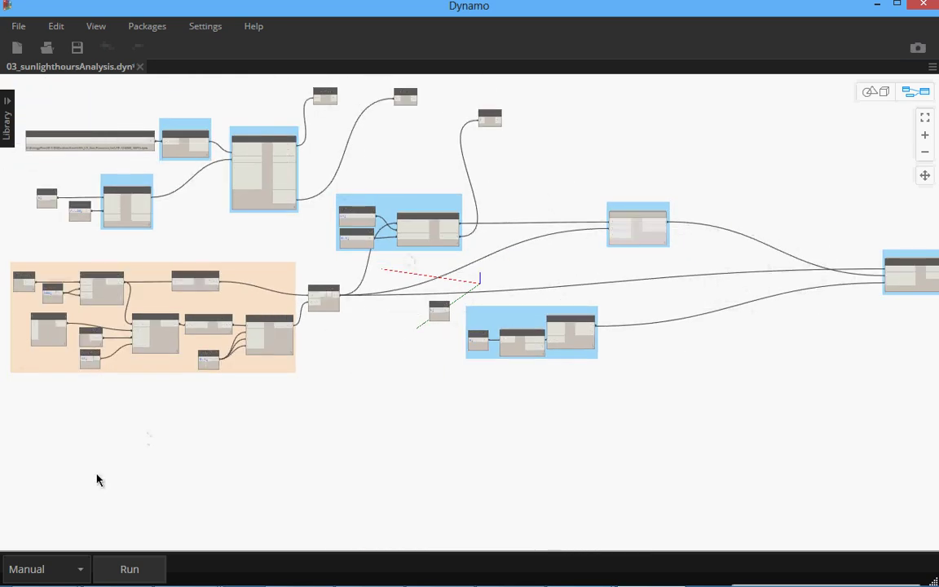
pyautogui.click(142, 570)
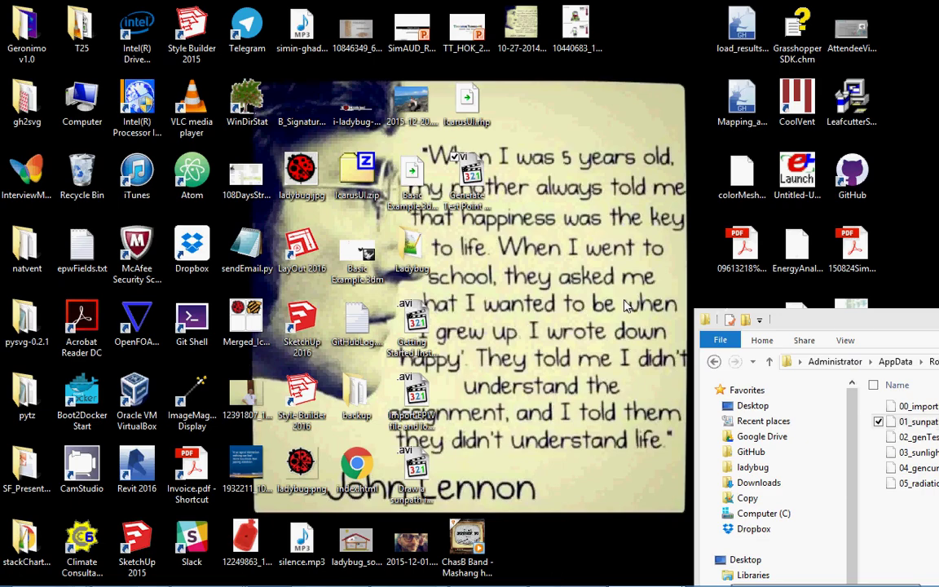
# Search the installed apps for "dyn" and launch Dynamo 0.9.1.
pyautogui.moveTo(453, 577)
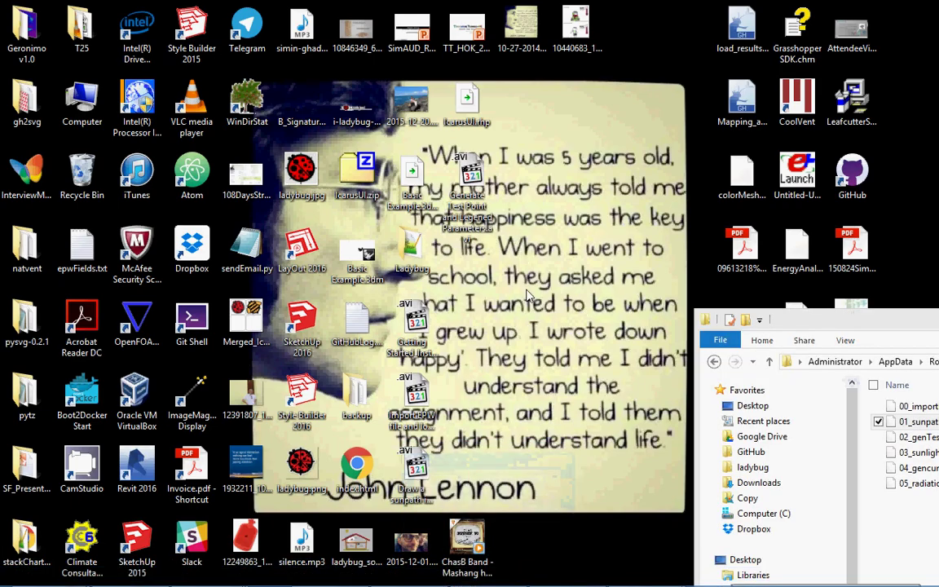
pyautogui.press('super+q')
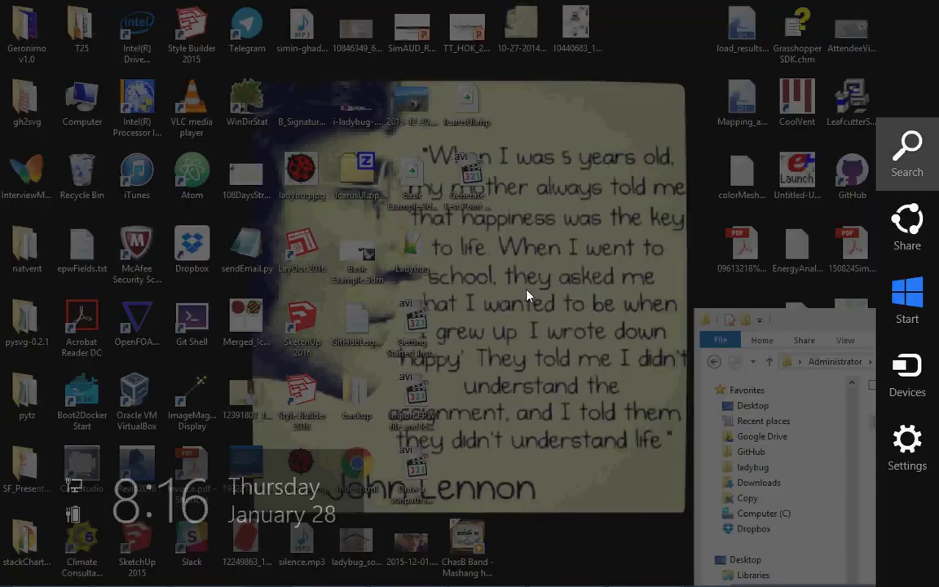
pyautogui.write('dyn')
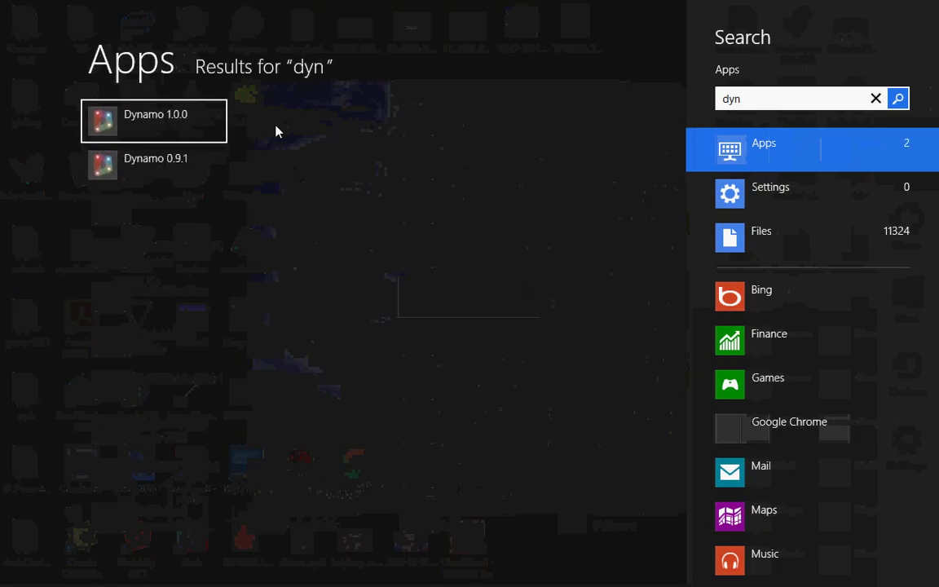
pyautogui.click(173, 162)
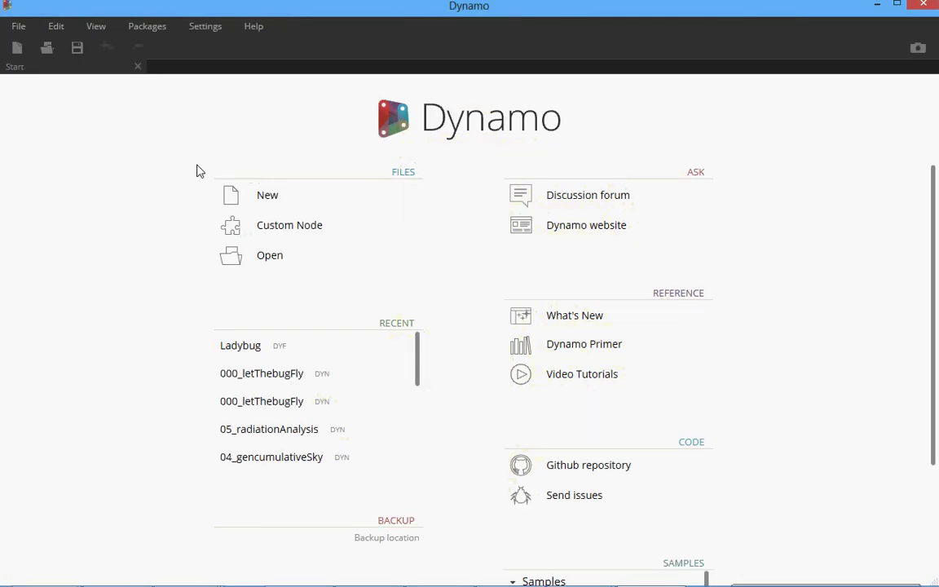
# Open the sample file 03_sunlighthoursAnalysis.dyn in manual execution mode and collapse the node library.
pyautogui.click(49, 48)
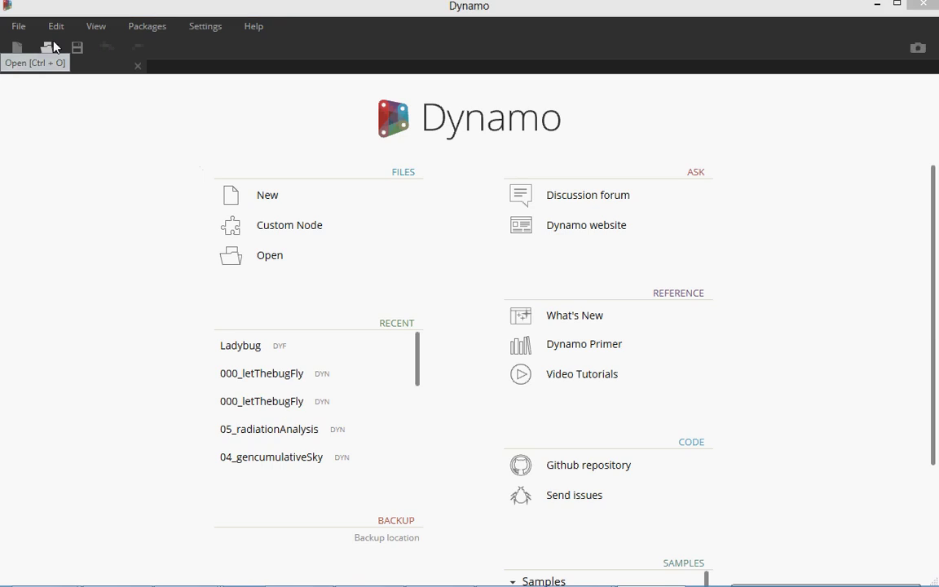
pyautogui.click(192, 166)
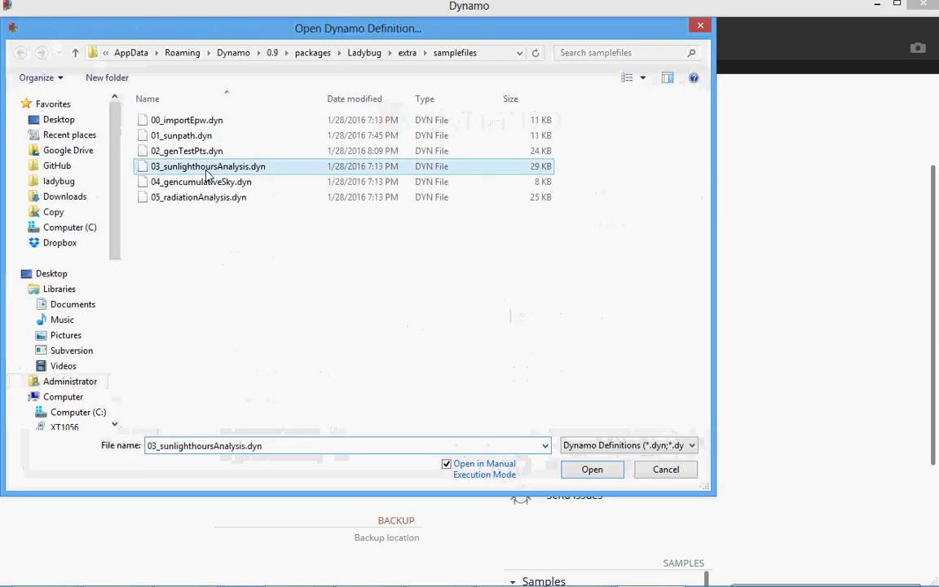
pyautogui.click(593, 469)
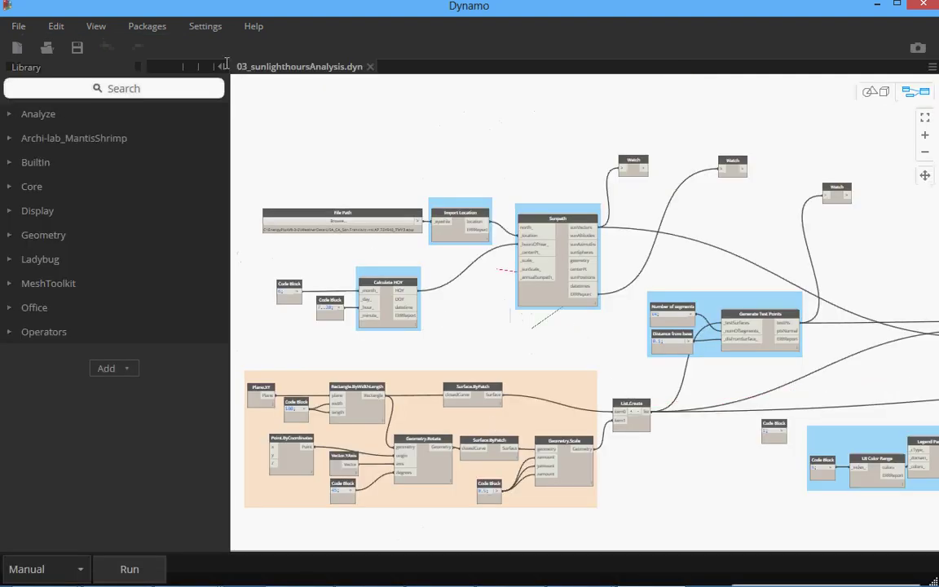
pyautogui.click(221, 65)
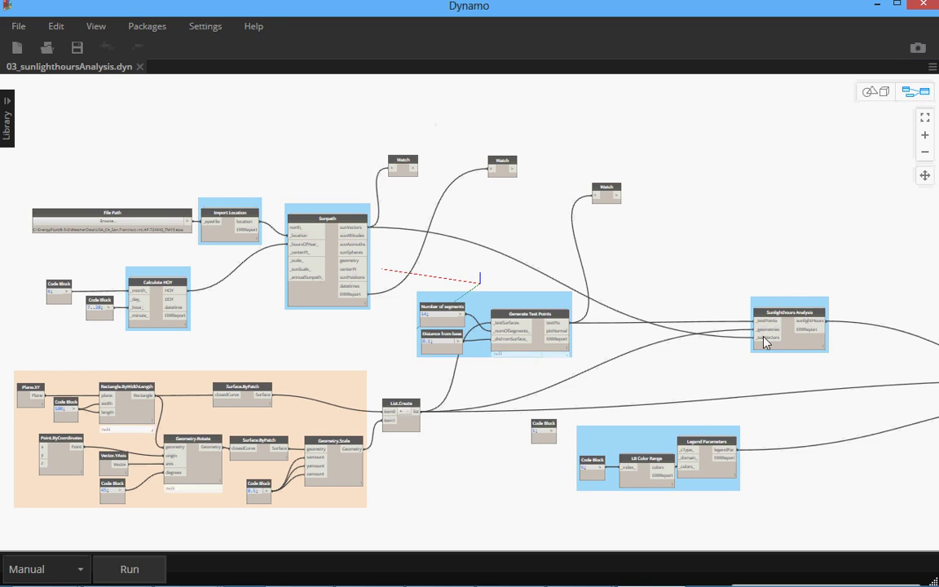
# Disconnect the wire from the _sunVectors input of the Sunlighthours Analysis node and run the graph.
pyautogui.moveTo(764, 338); pyautogui.dragTo(690, 230)
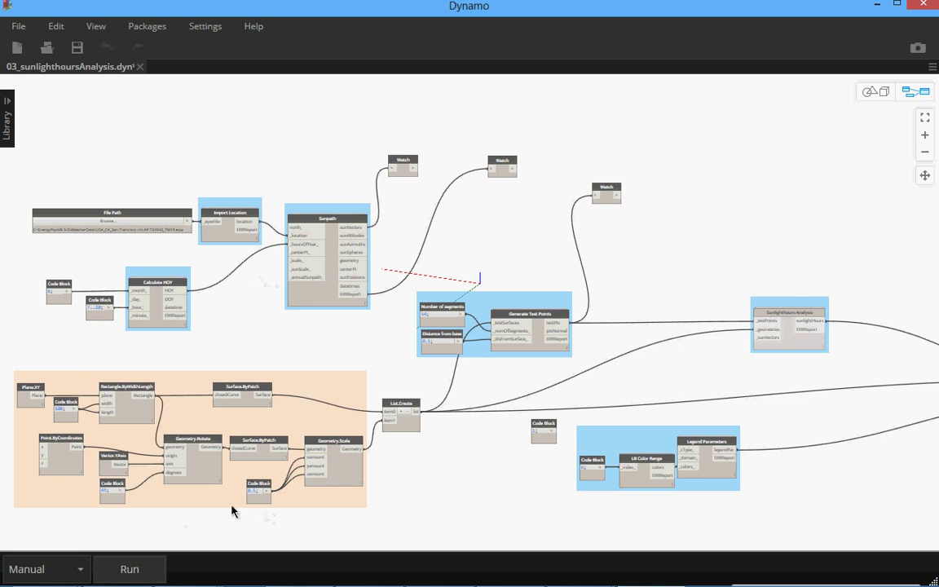
pyautogui.click(145, 569)
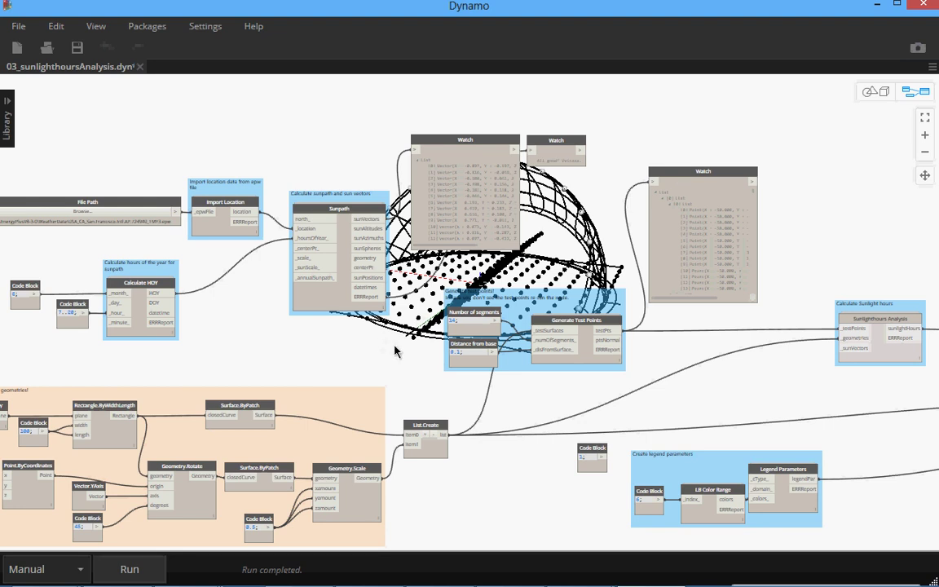
# Examine the sunpath, test surfaces and test points in the 3D preview from several angles, and return to the graph.
pyautogui.moveTo(365, 350); pyautogui.dragTo(872, 111, button='right')
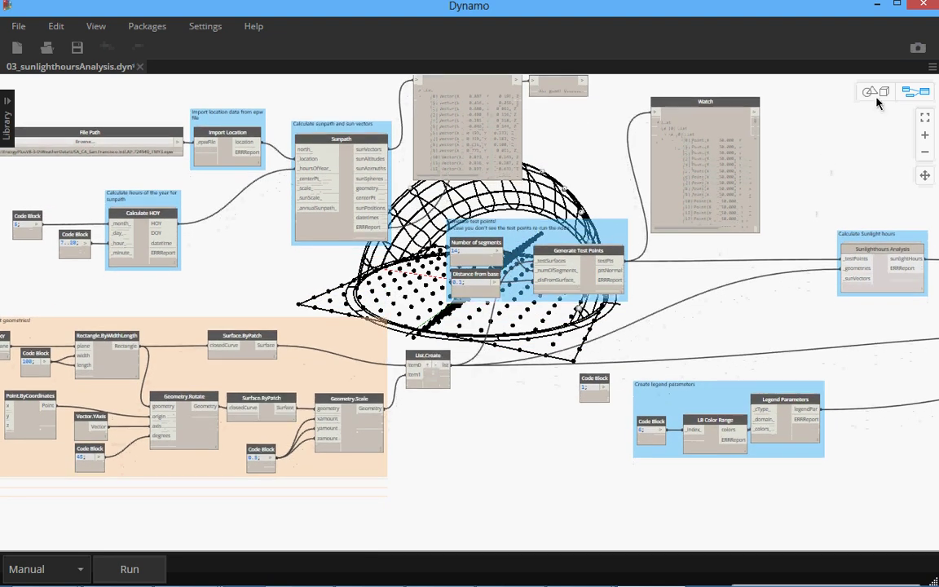
pyautogui.click(876, 100)
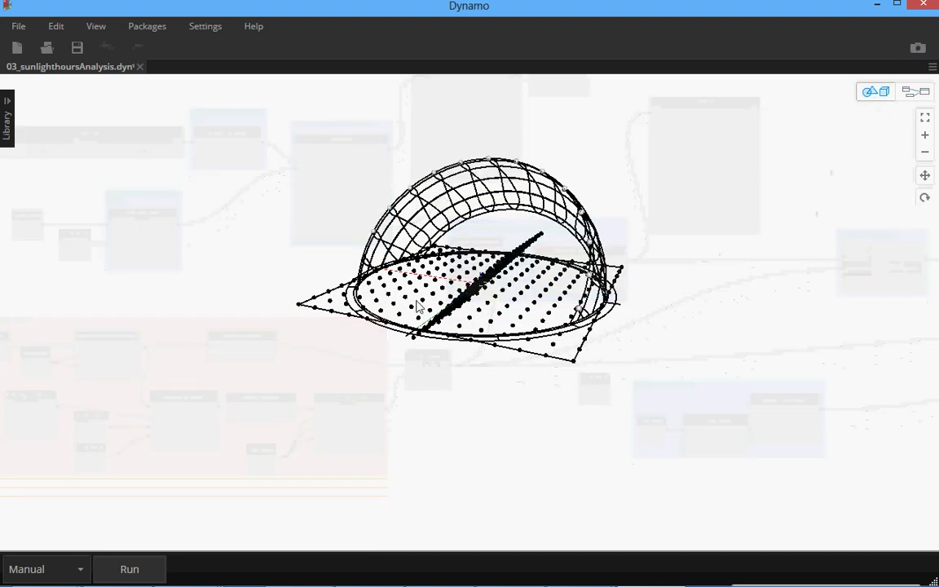
pyautogui.moveTo(498, 256); pyautogui.dragTo(523, 275, button='right')
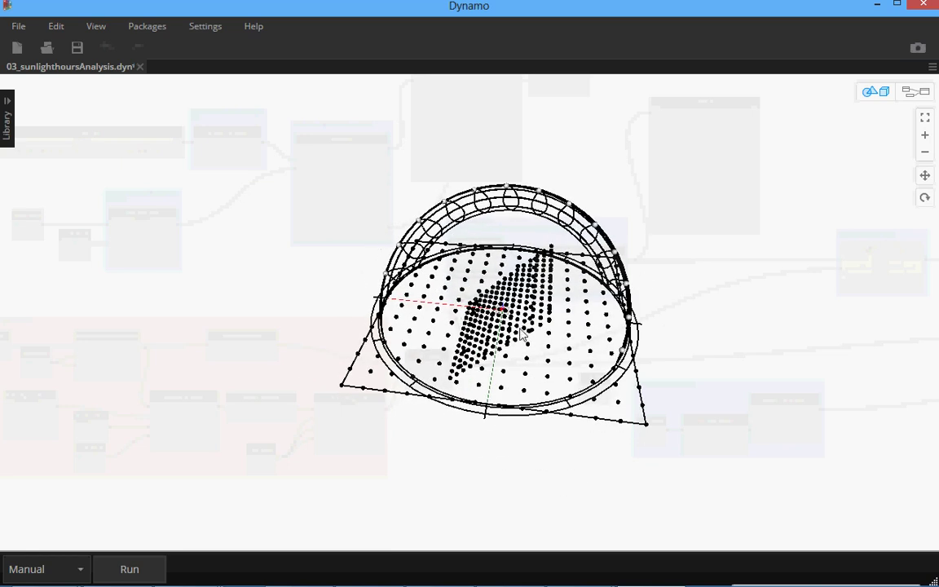
pyautogui.scroll(2, 522, 333)
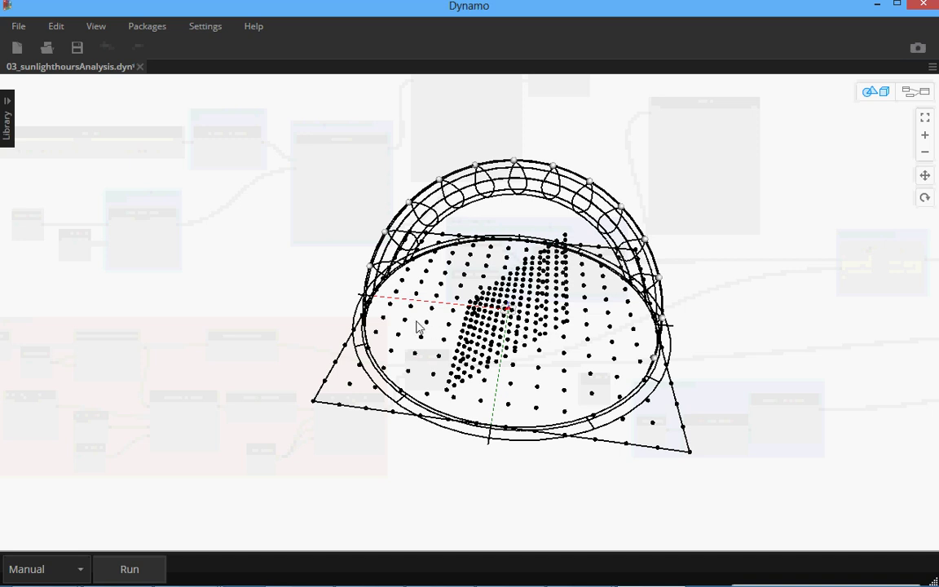
pyautogui.moveTo(537, 375); pyautogui.dragTo(550, 373)
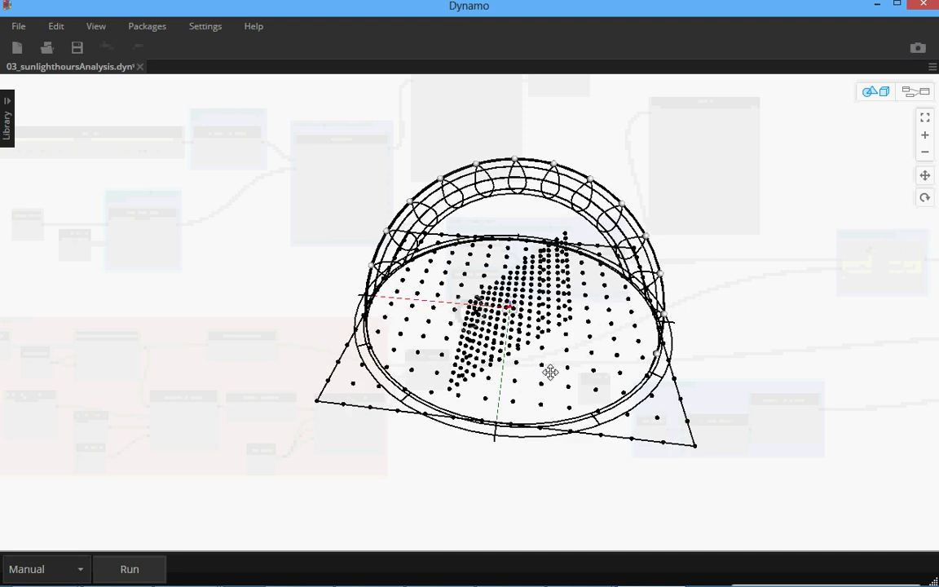
pyautogui.moveTo(550, 372); pyautogui.dragTo(547, 388, button='right')
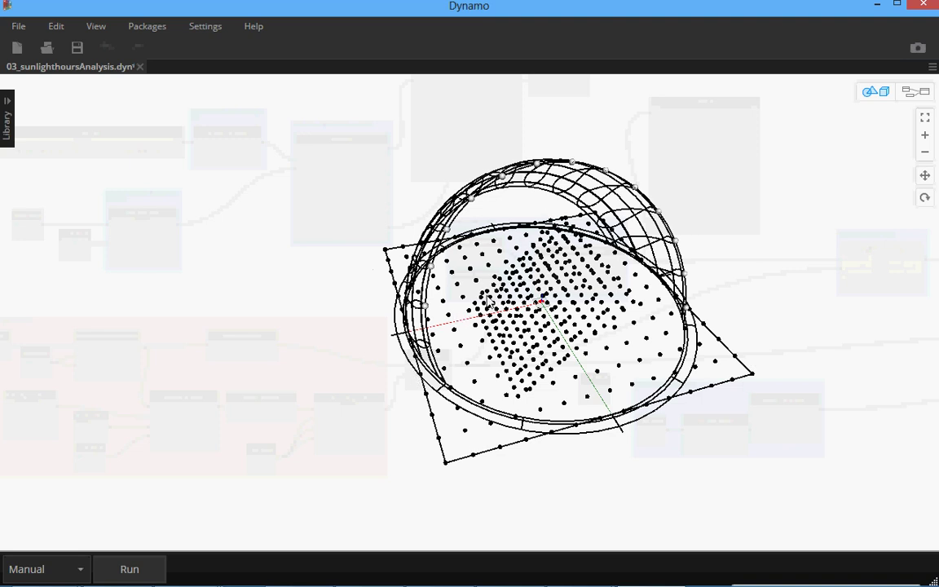
pyautogui.moveTo(395, 268); pyautogui.dragTo(554, 163, button='right')
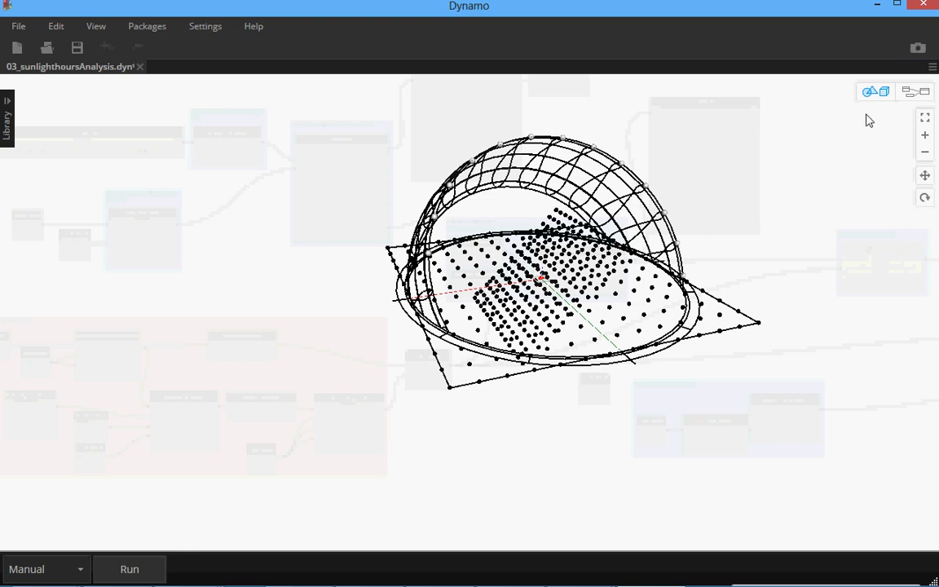
pyautogui.click(910, 96)
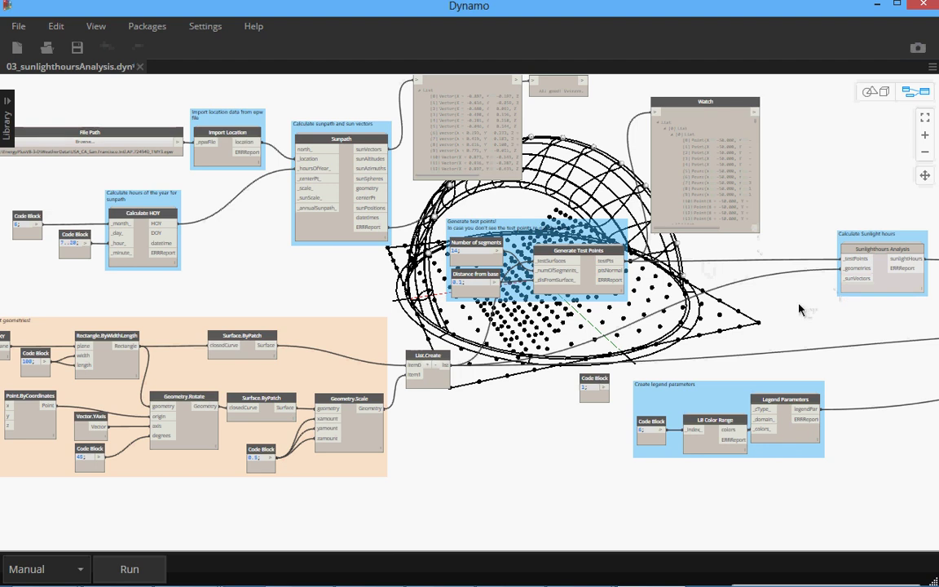
# Connect the sunVectors output of the Sunpath node to the _sunVectors input of the Sunlighthours Analysis node.
pyautogui.moveTo(754, 318); pyautogui.dragTo(206, 325, button='middle')
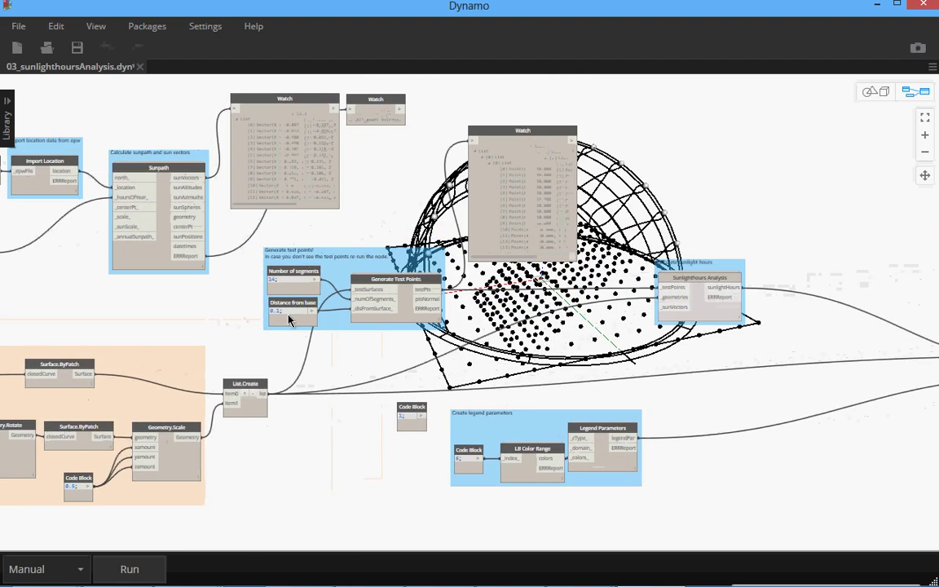
pyautogui.hscroll(10, 505, 301)
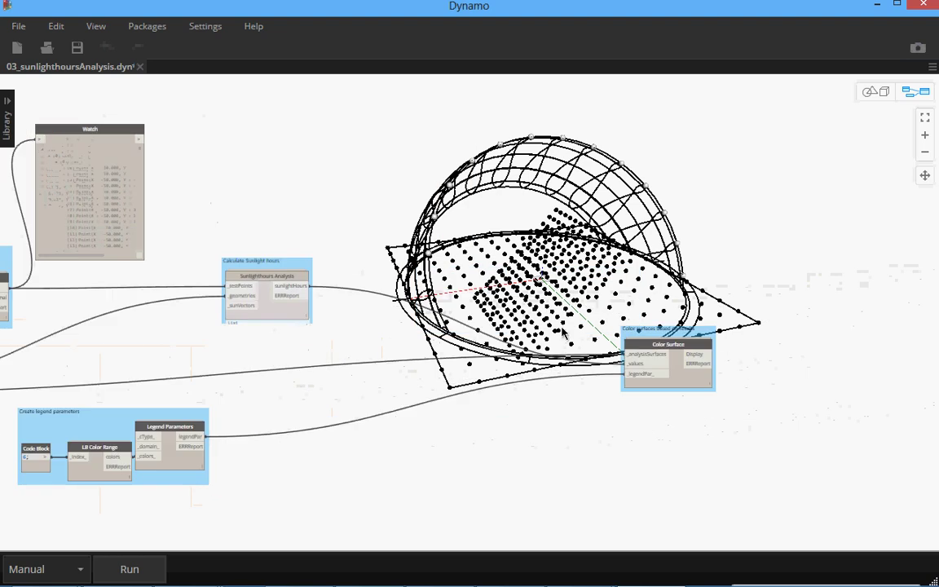
pyautogui.hscroll(-5, 399, 335)
pyautogui.hscroll(-2, 399, 310)
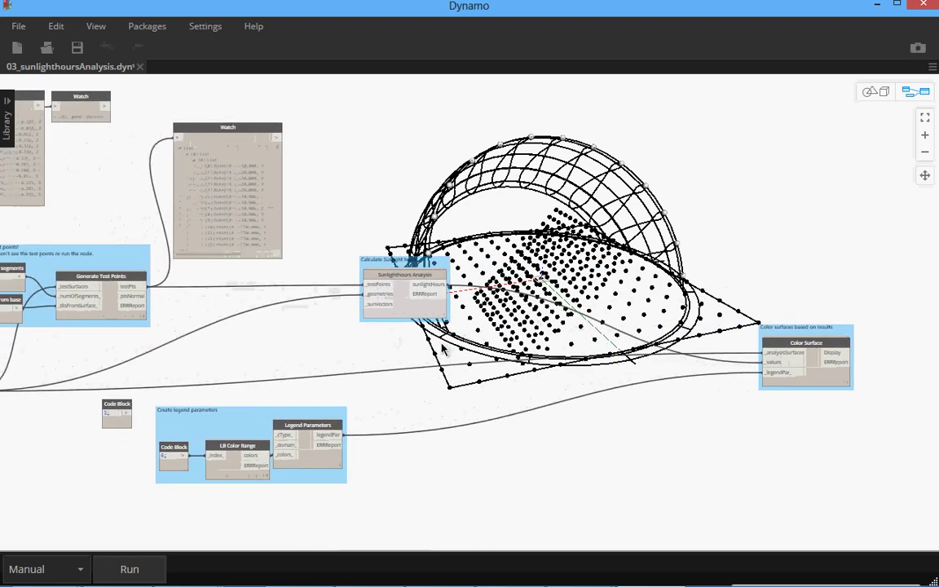
pyautogui.hscroll(-3, 548, 318)
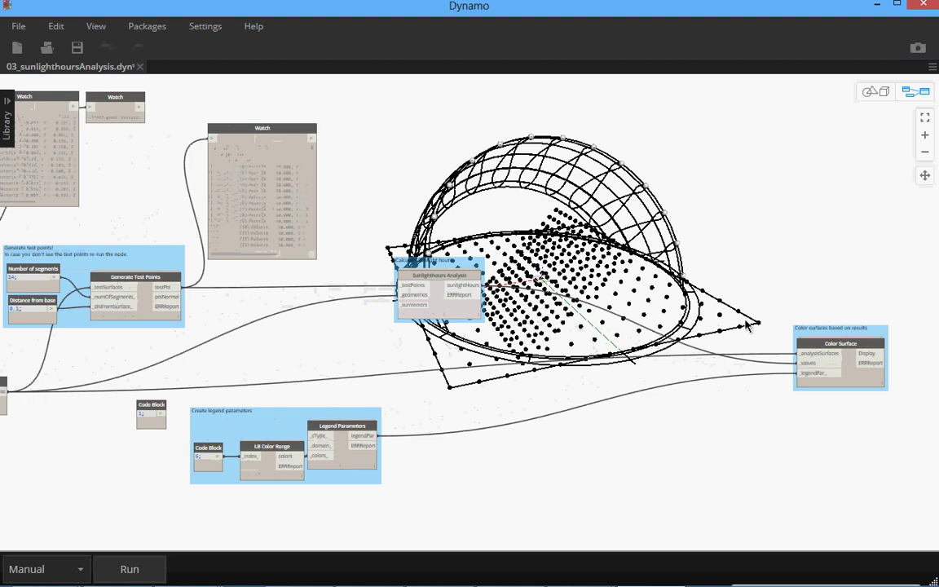
pyautogui.hscroll(-5, 135, 383)
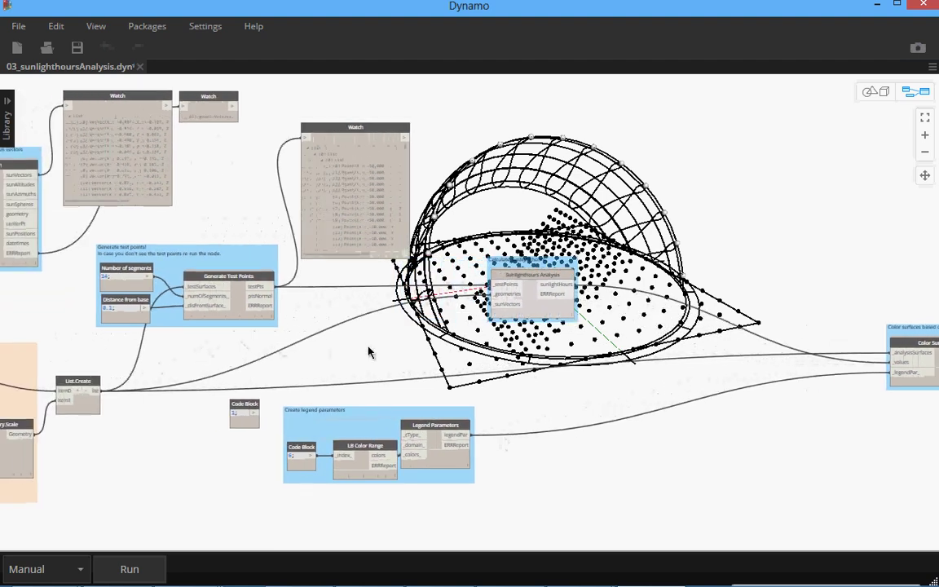
pyautogui.hscroll(-1, 407, 352)
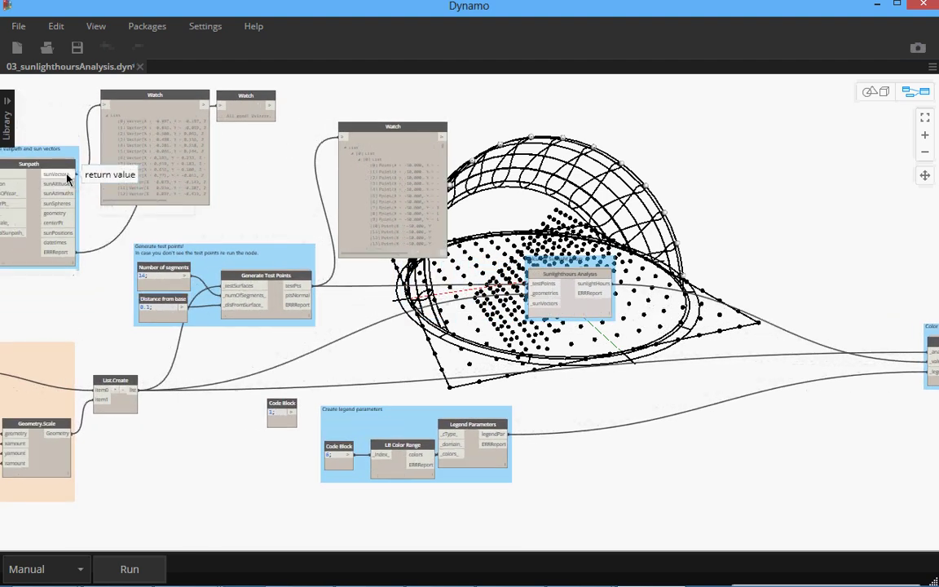
pyautogui.moveTo(67, 177)
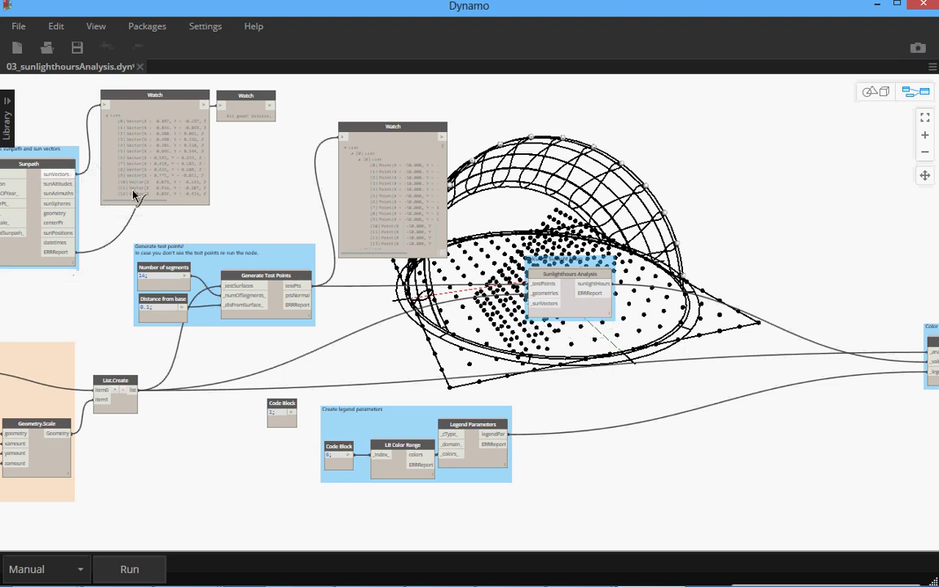
pyautogui.click(541, 306)
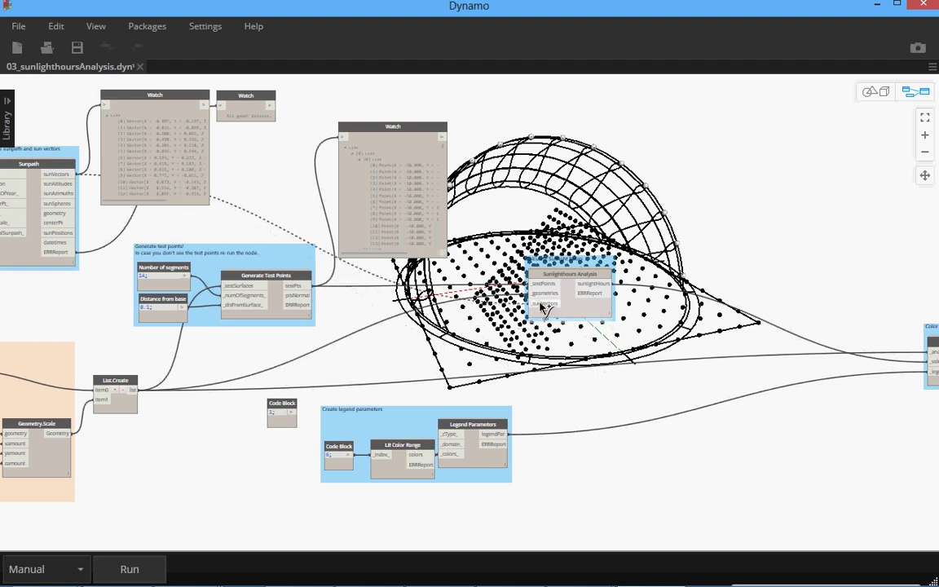
pyautogui.click(543, 307)
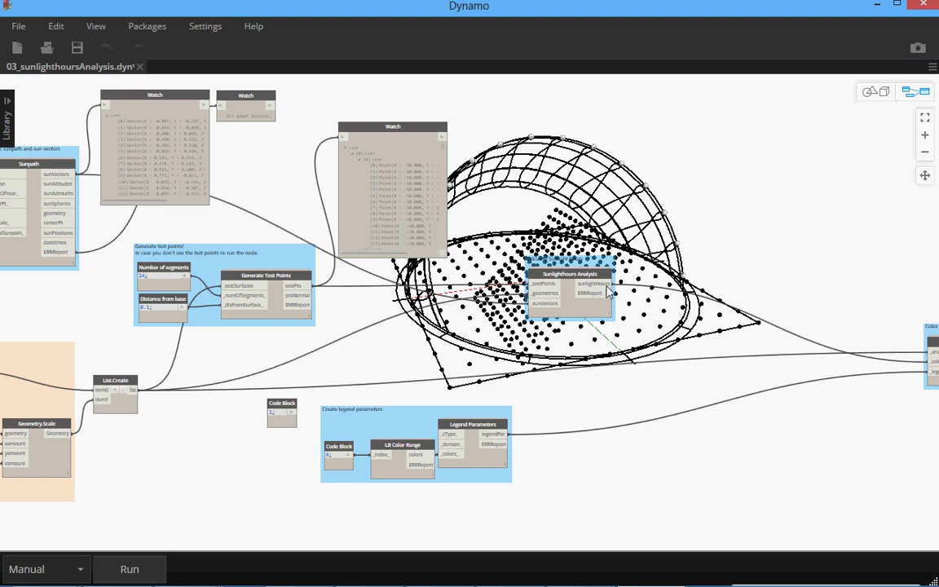
# Move the Color Surface group closer to the Sunlighthours Analysis node and check the index options of LB Color Range.
pyautogui.moveTo(607, 287)
pyautogui.moveTo(744, 255); pyautogui.dragTo(560, 232, button='middle')
pyautogui.moveTo(789, 330); pyautogui.dragTo(613, 232)
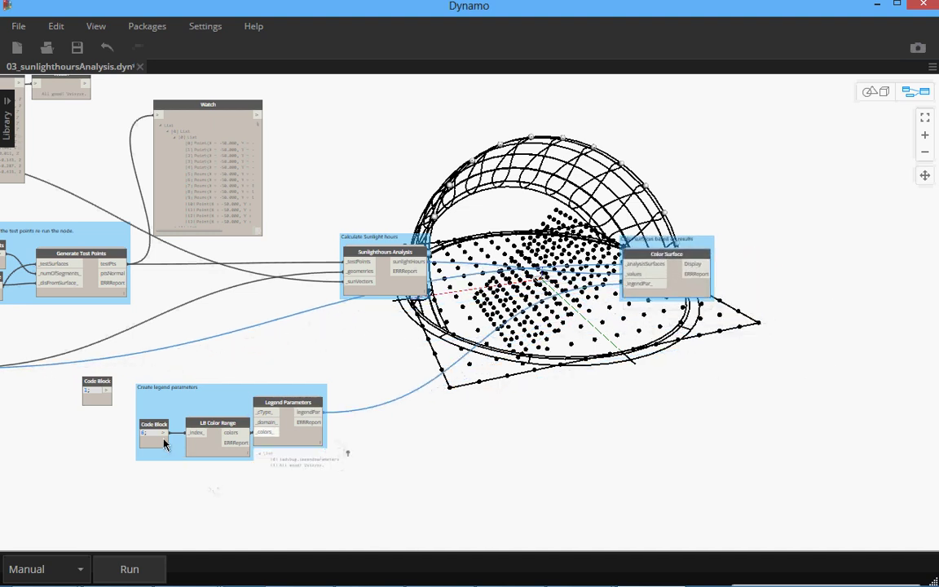
pyautogui.moveTo(199, 436)
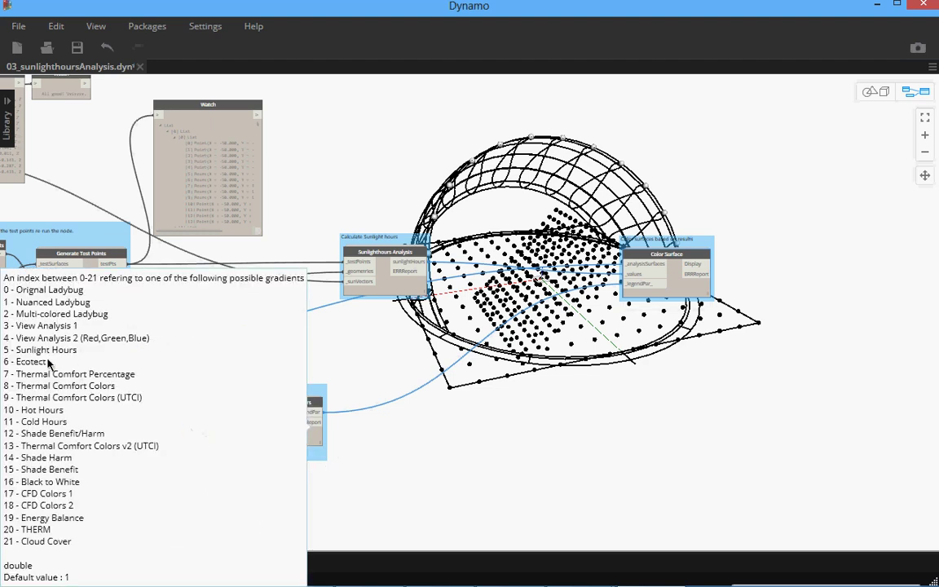
pyautogui.click(595, 419)
# Zoom in on the sunpath and test points in the 3D preview, and run the reconnected sunlight hours graph.
pyautogui.click(874, 90)
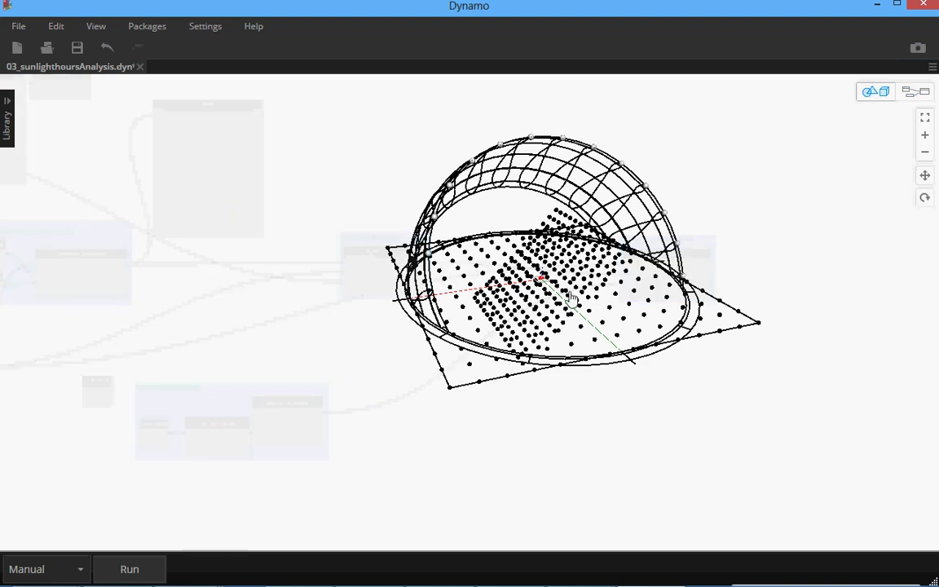
pyautogui.moveTo(619, 301); pyautogui.dragTo(498, 204, button='right')
pyautogui.scroll(3, 627, 232)
pyautogui.scroll(1, 501, 216)
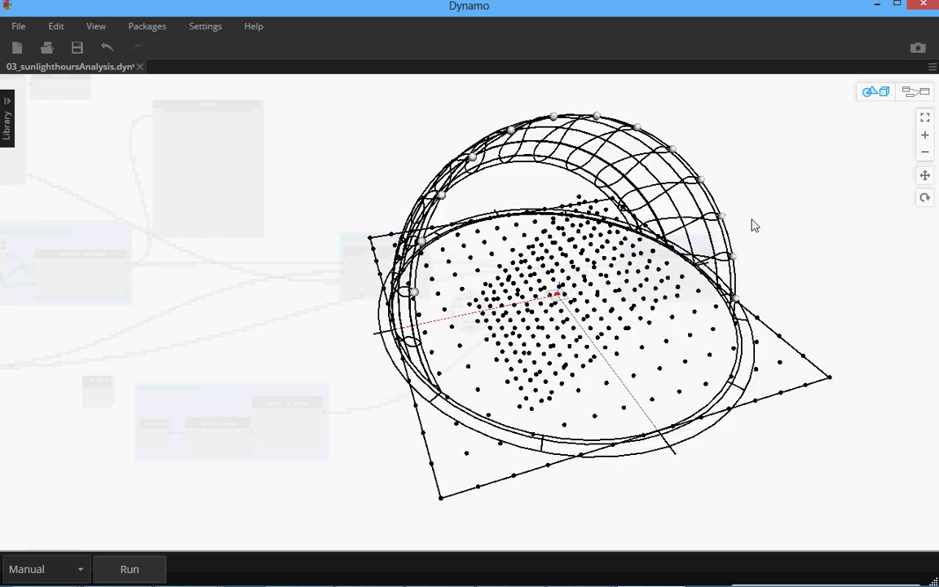
pyautogui.click(920, 95)
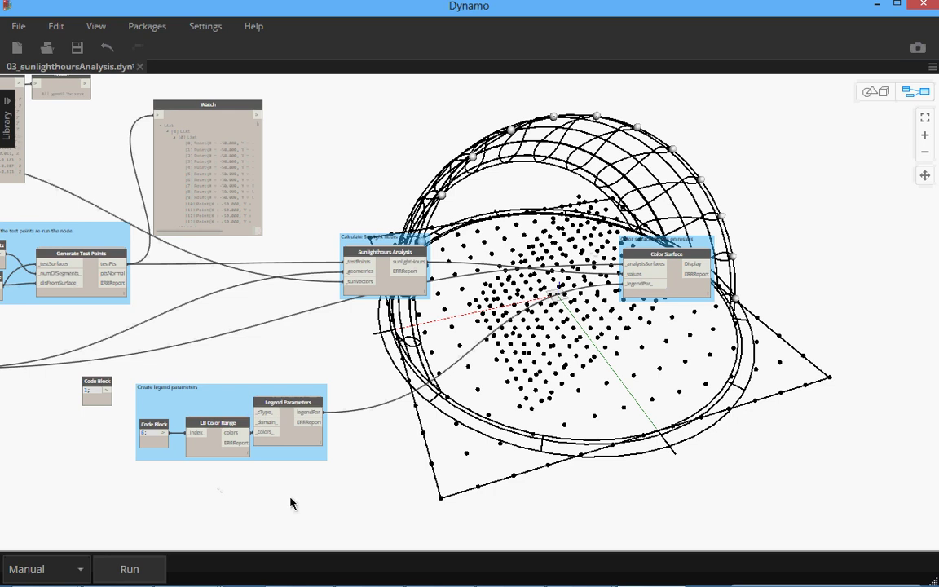
pyautogui.click(132, 568)
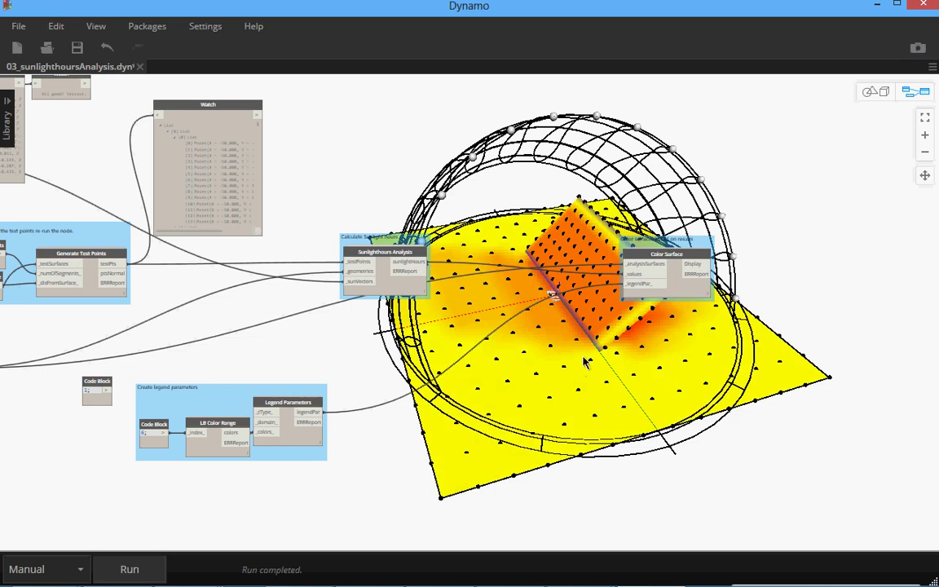
# Inspect the coloured sunlight hours results on the test surfaces from several angles in the 3D preview.
pyautogui.click(876, 92)
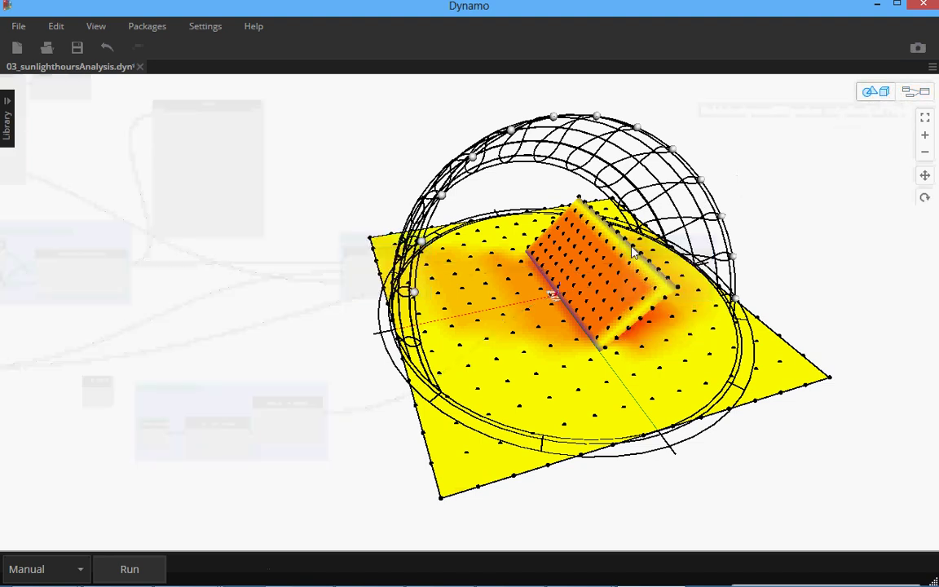
pyautogui.moveTo(518, 216)
pyautogui.mouseDown(button='right')
pyautogui.moveTo(534, 229)
pyautogui.moveTo(505, 226)
pyautogui.mouseUp(button='right')
pyautogui.moveTo(664, 342); pyautogui.dragTo(583, 317, button='right')
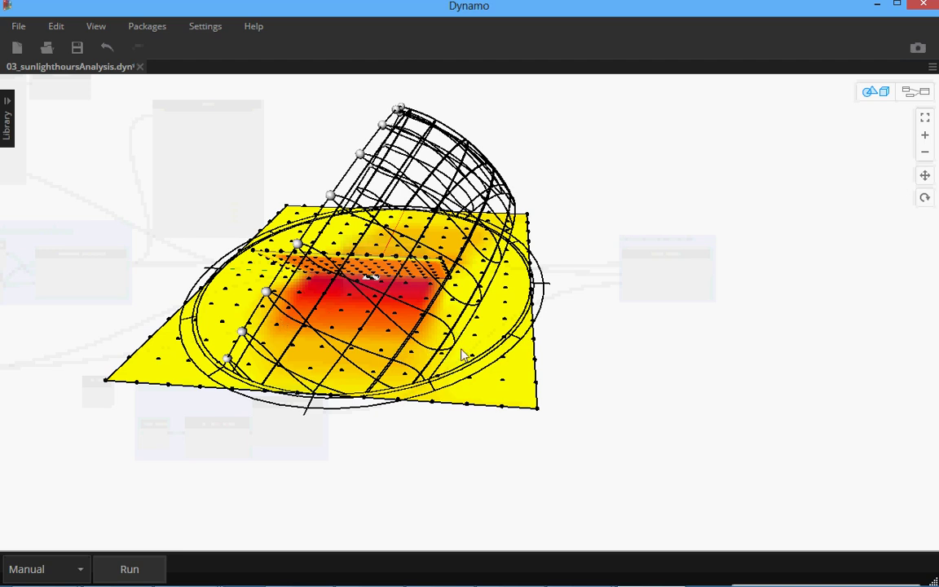
# Fit the 3D preview to the whole model and examine the sunlight hours colours around the upright test surface up close.
pyautogui.moveTo(524, 348); pyautogui.dragTo(416, 285, button='right')
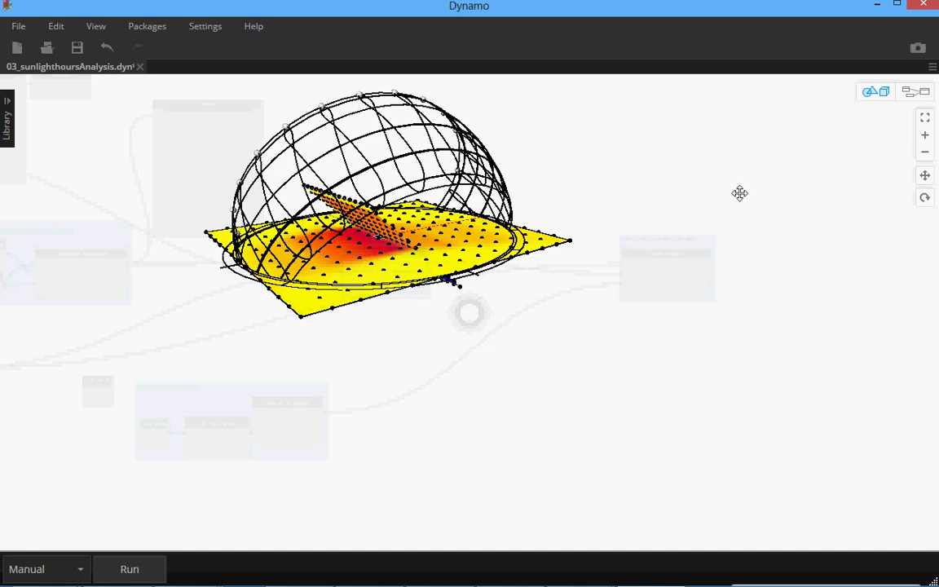
pyautogui.click(927, 118)
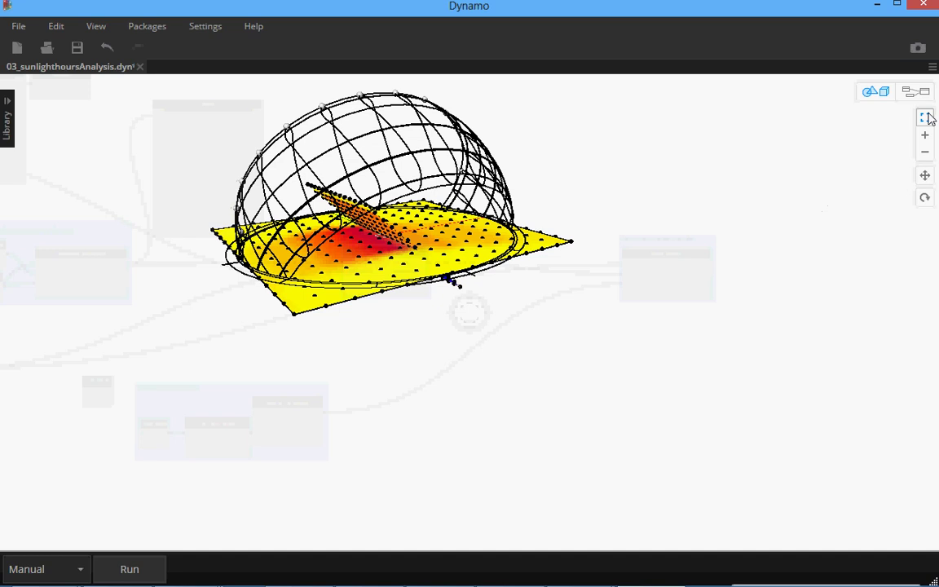
pyautogui.click(927, 118)
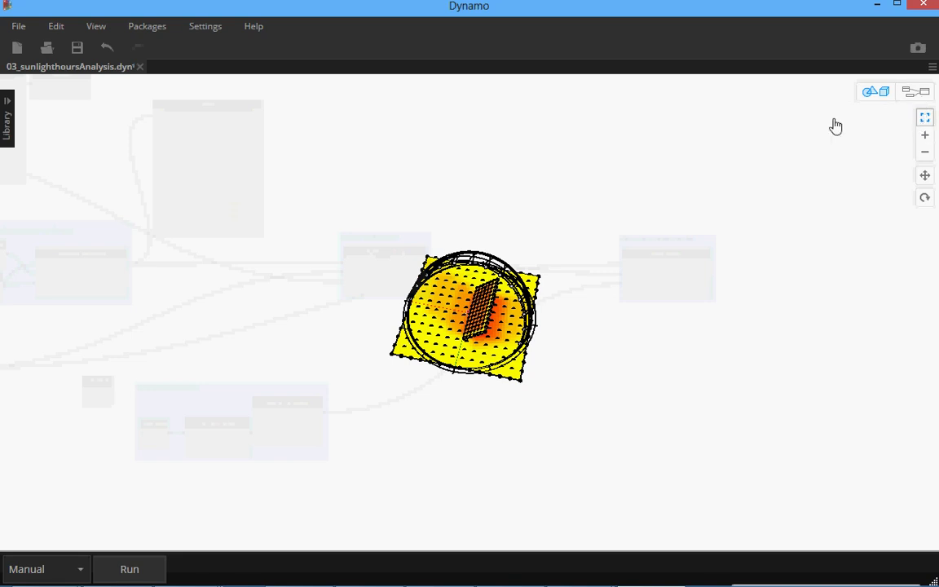
pyautogui.click(912, 95)
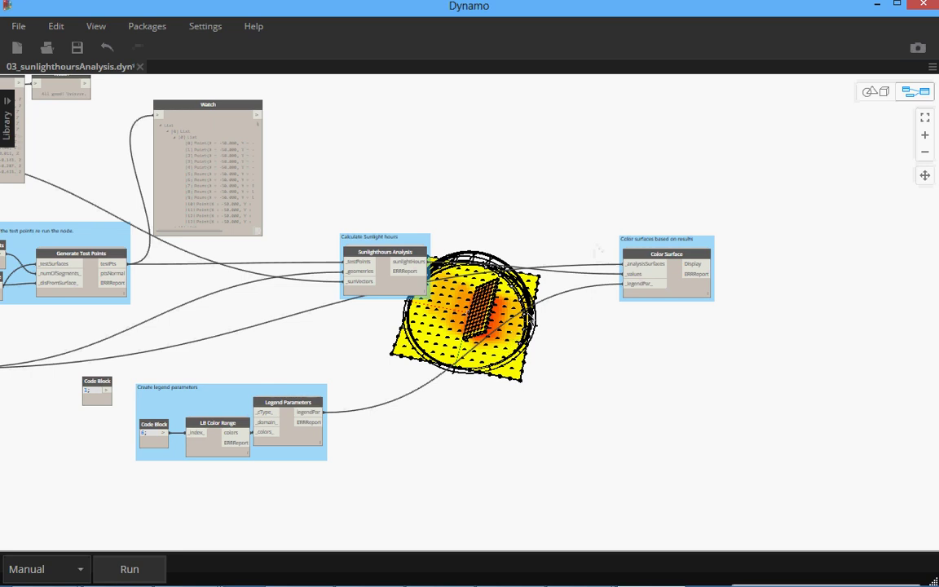
pyautogui.rightClick(442, 279)
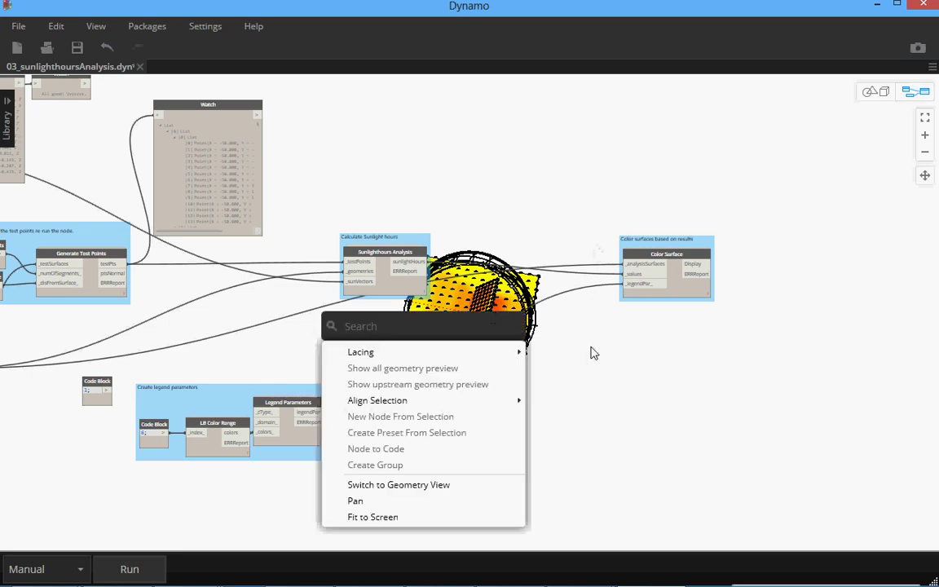
pyautogui.moveTo(593, 352); pyautogui.dragTo(574, 389, button='right')
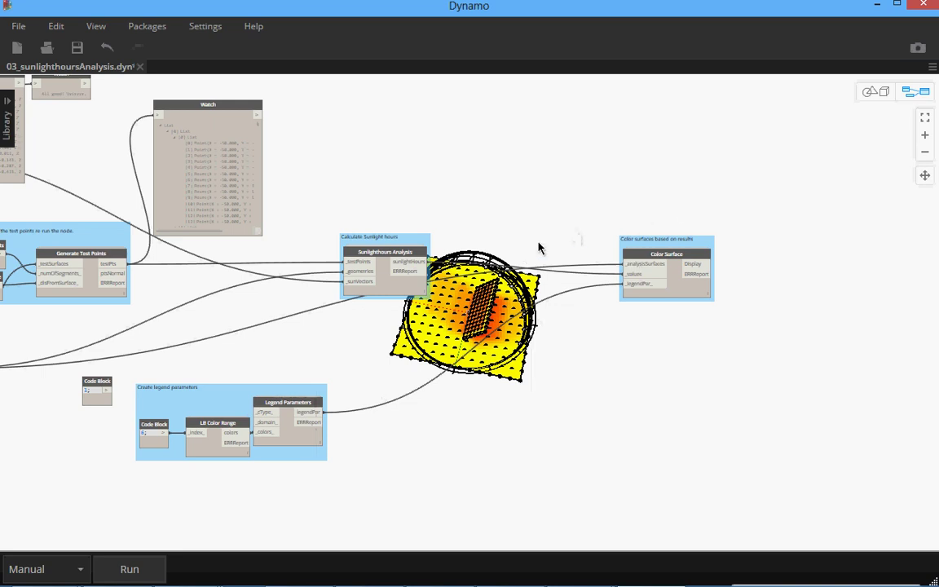
pyautogui.click(872, 92)
pyautogui.scroll(3, 456, 319)
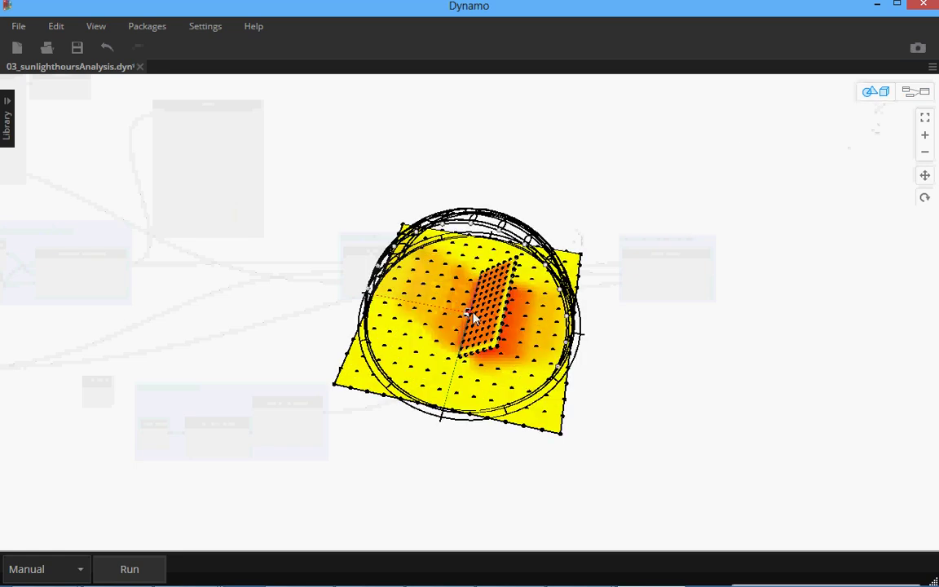
pyautogui.scroll(3, 475, 322)
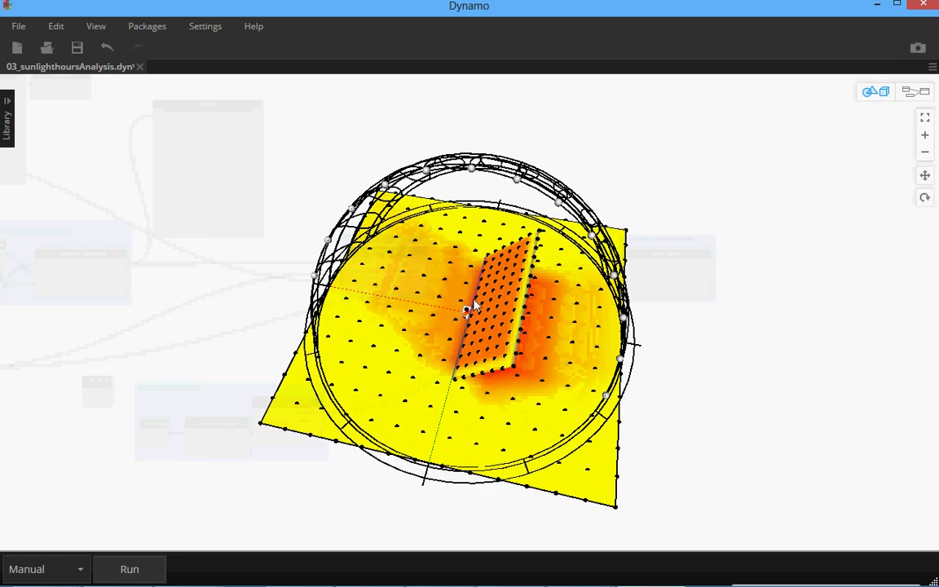
pyautogui.scroll(2, 421, 327)
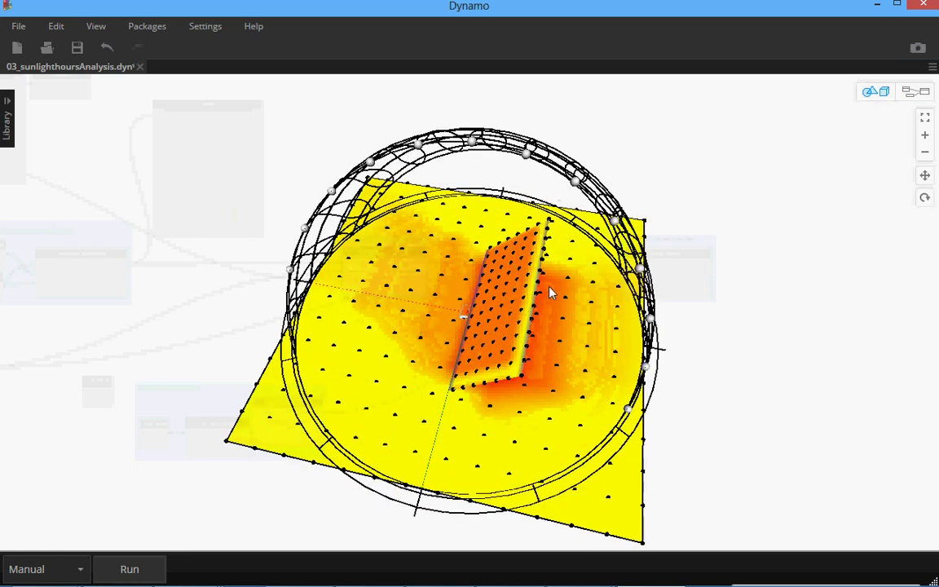
pyautogui.scroll(2, 469, 306)
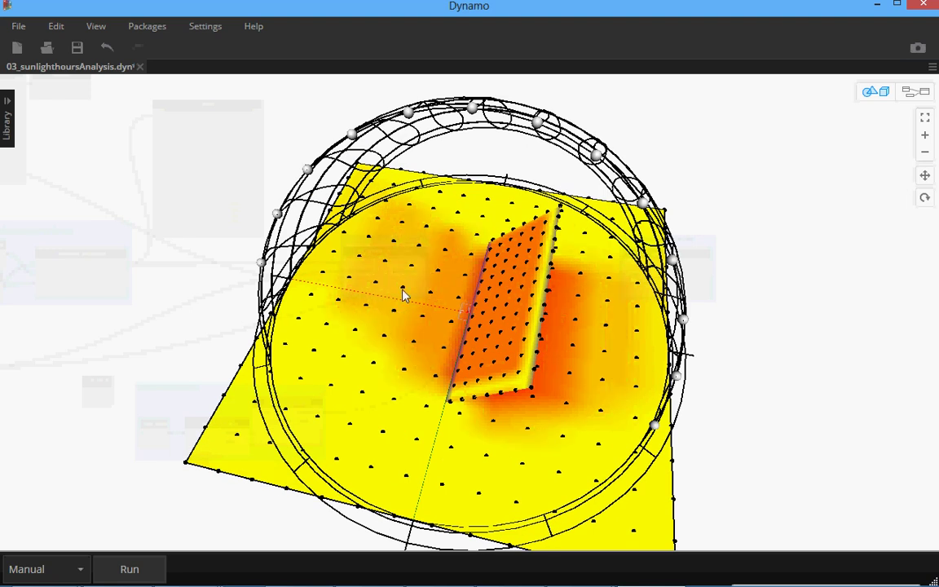
# Add a Label.ByPointAndString node from the Analyze library and place it above the Color Surface group.
pyautogui.click(911, 92)
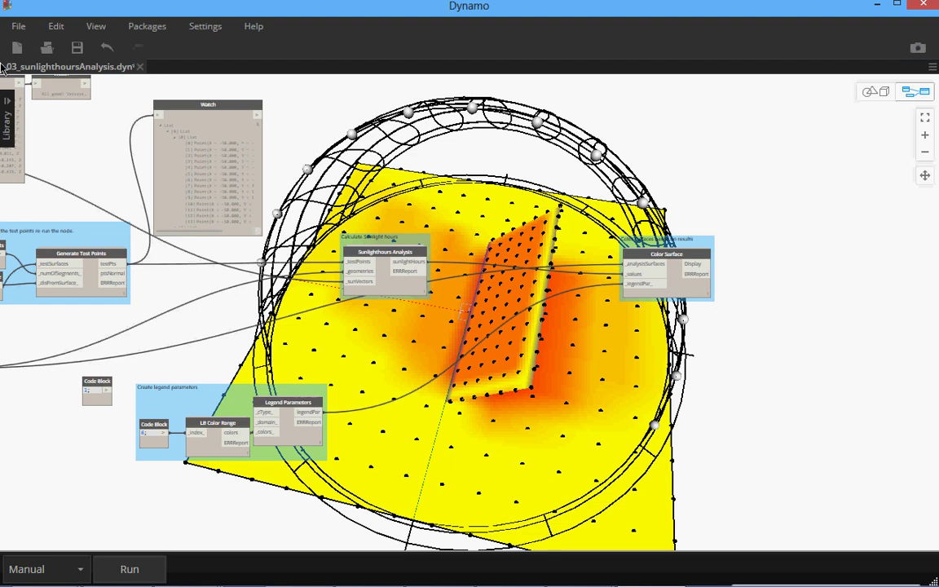
pyautogui.click(7, 106)
pyautogui.click(87, 94)
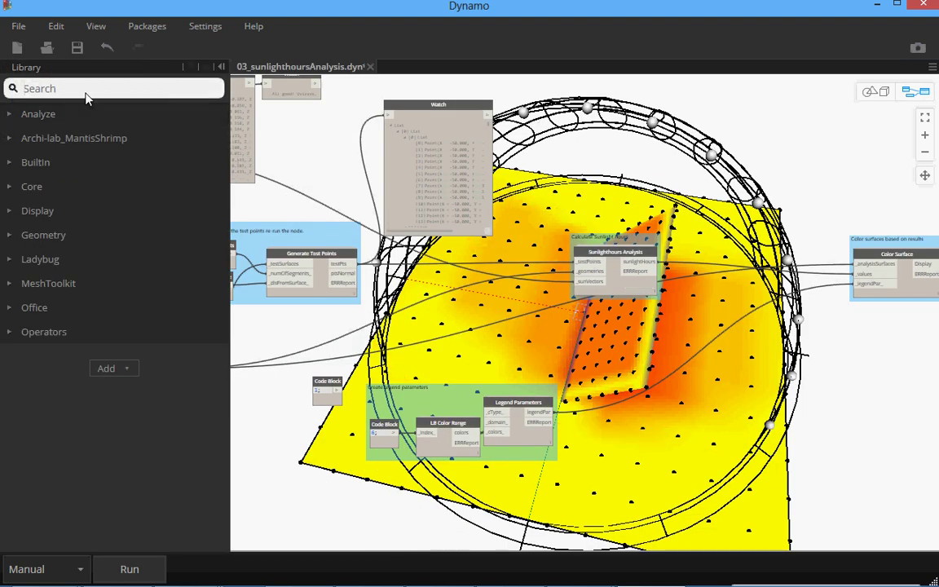
pyautogui.click(11, 115)
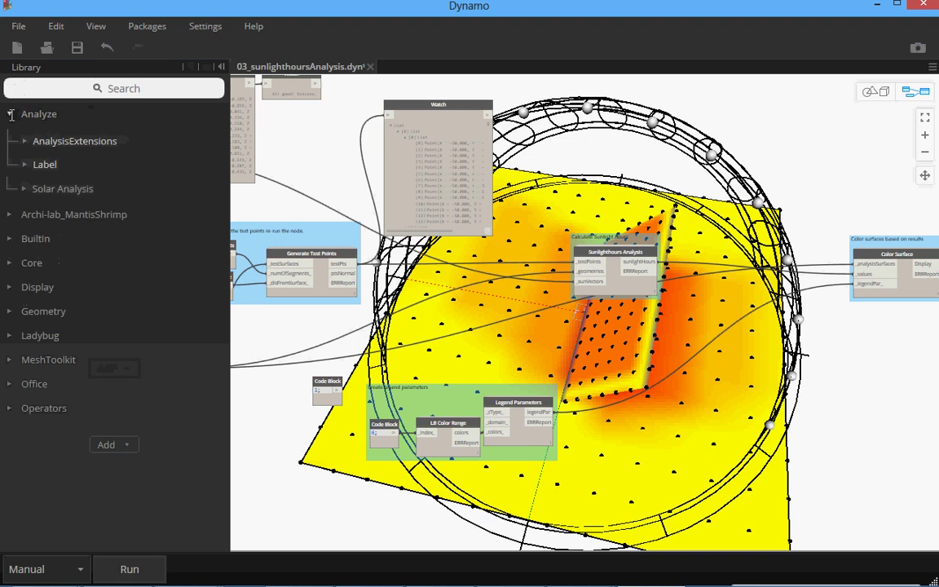
pyautogui.click(26, 165)
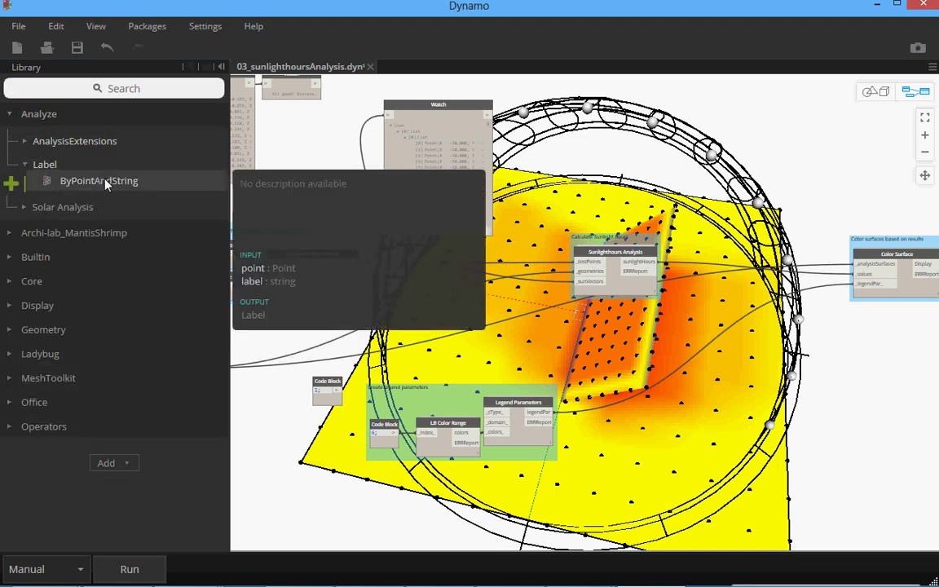
pyautogui.click(106, 183)
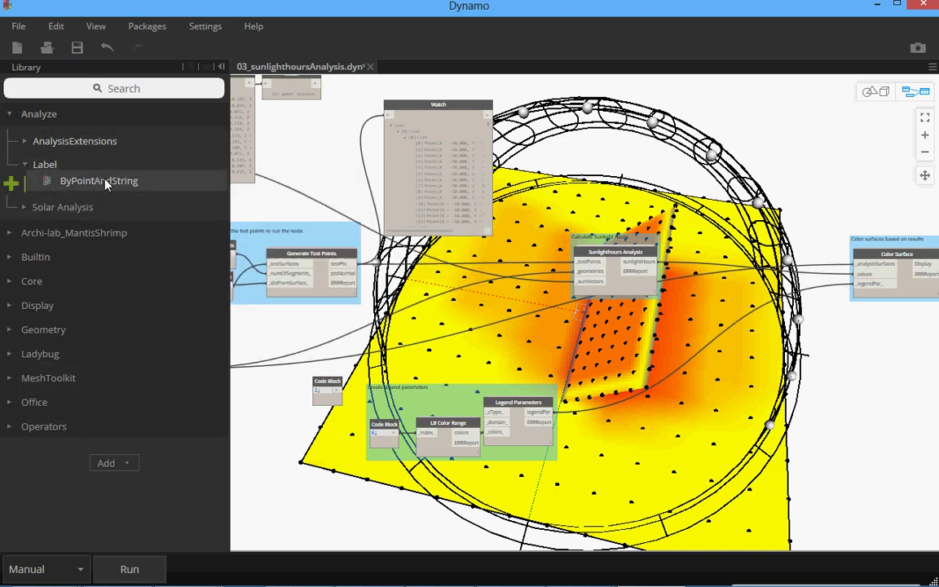
pyautogui.click(220, 68)
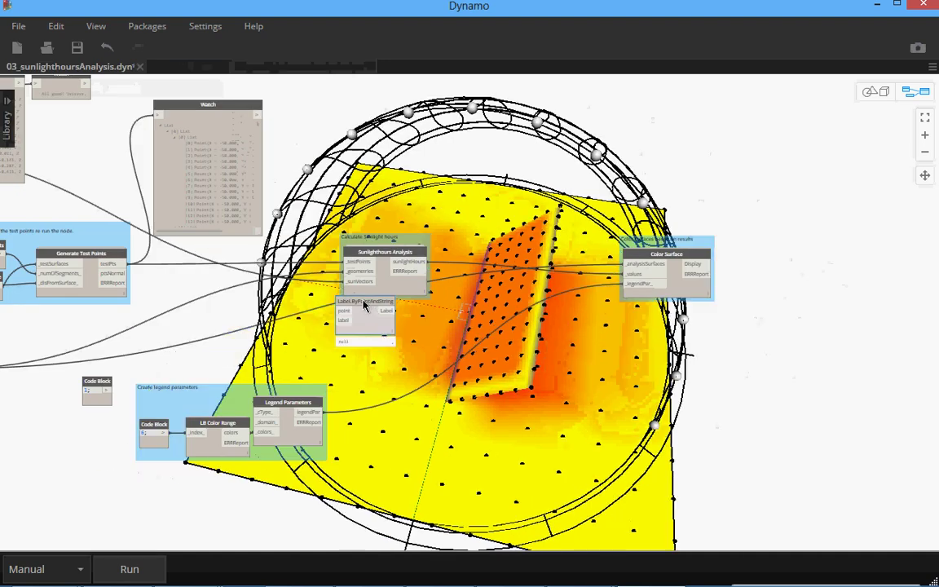
pyautogui.moveTo(364, 304); pyautogui.dragTo(625, 170)
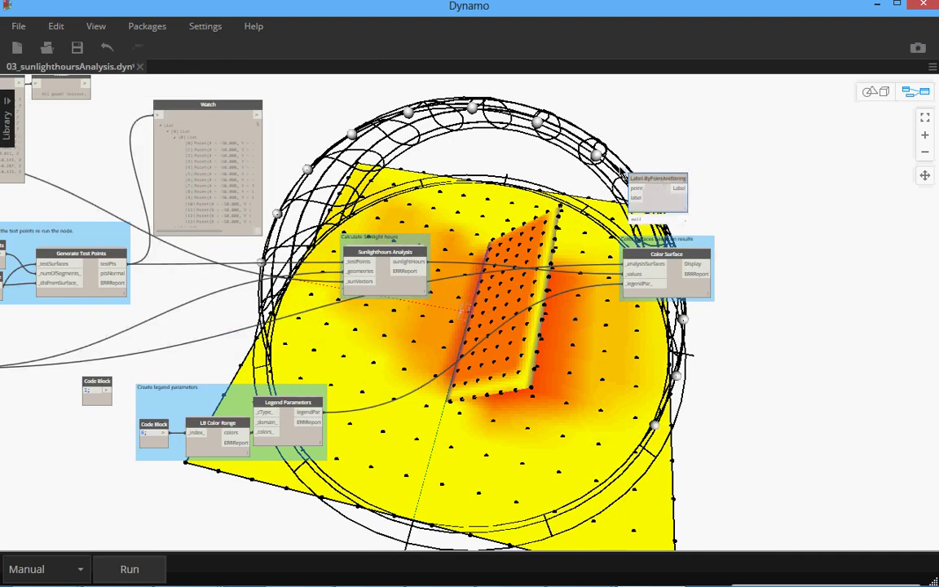
# Add a Flatten node above the Sunlighthours Analysis group.
pyautogui.scroll(3, 578, 179)
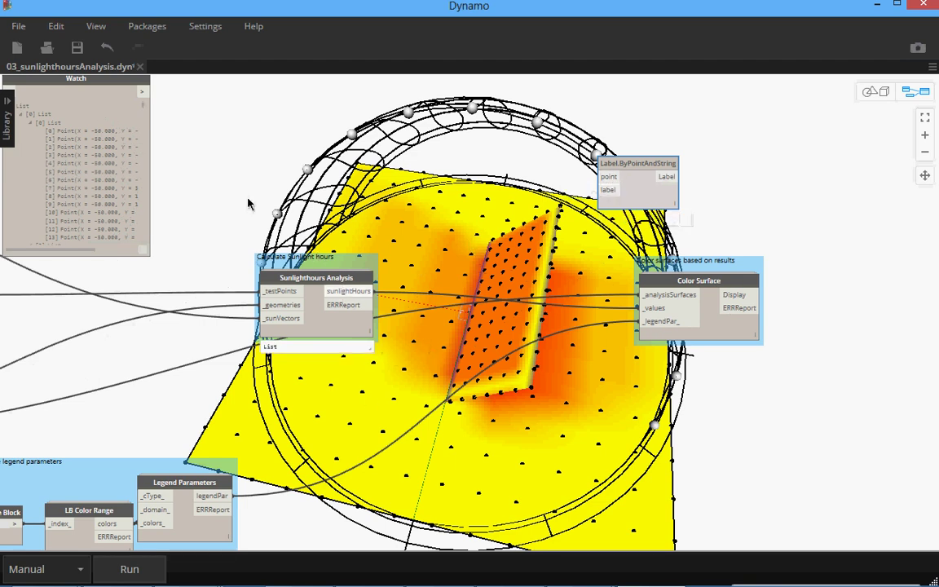
pyautogui.rightClick(285, 163)
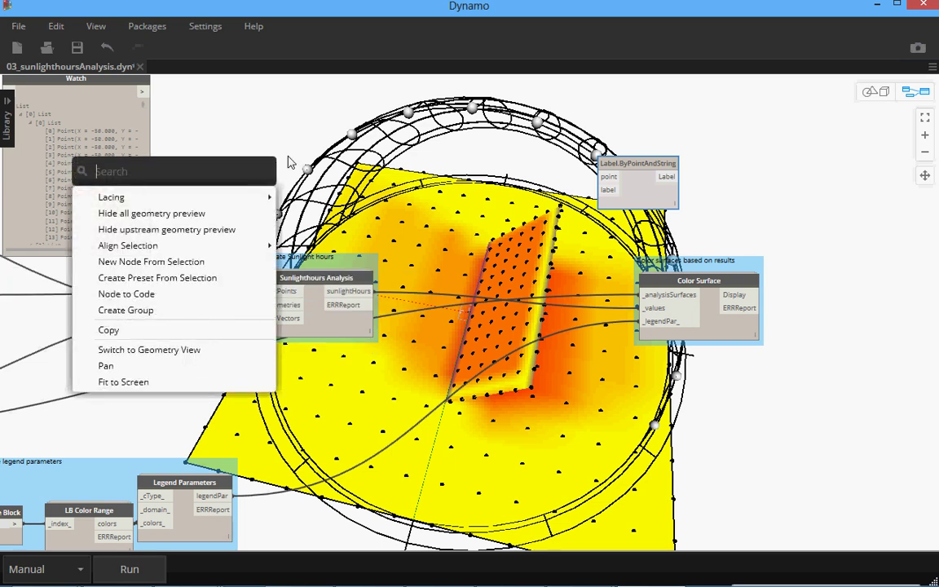
pyautogui.write('flatt')
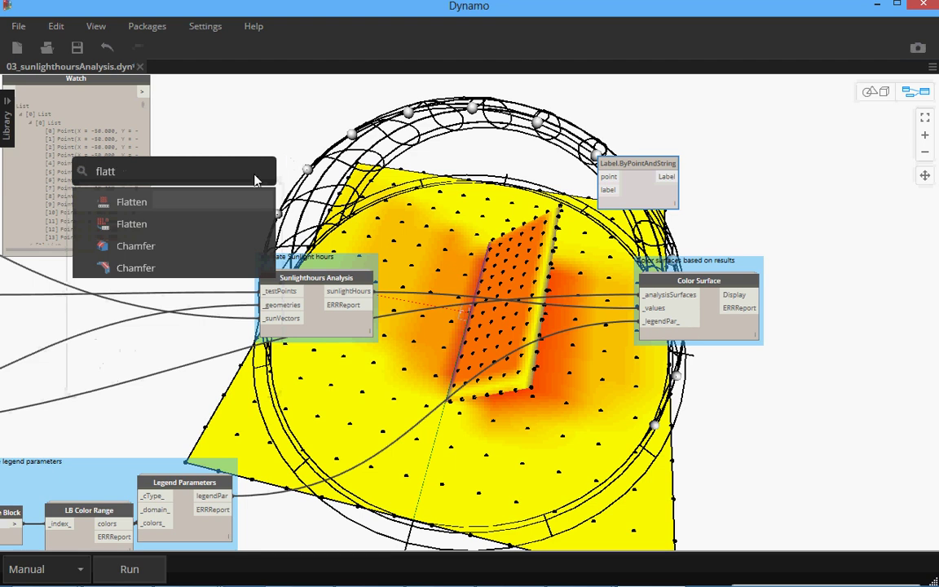
pyautogui.click(226, 200)
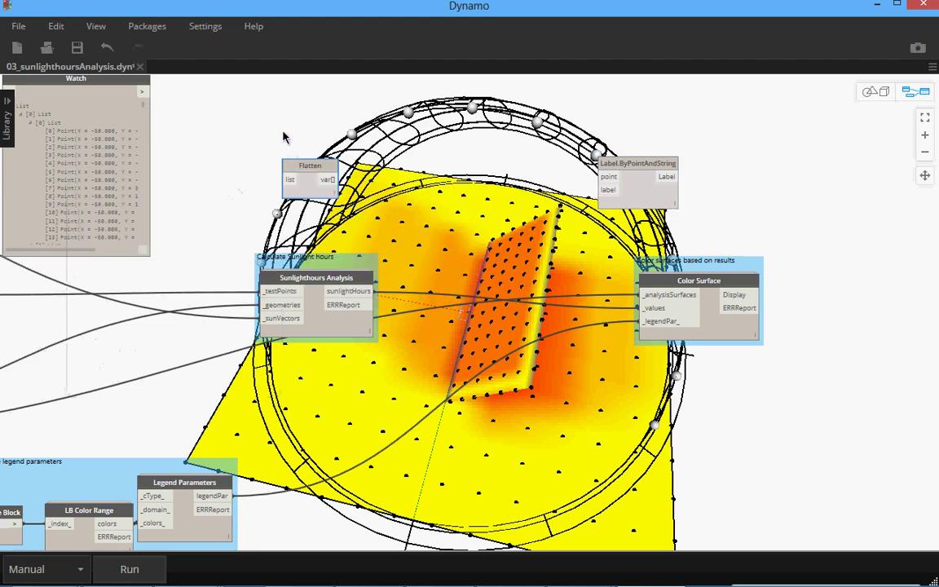
pyautogui.rightClick(447, 174)
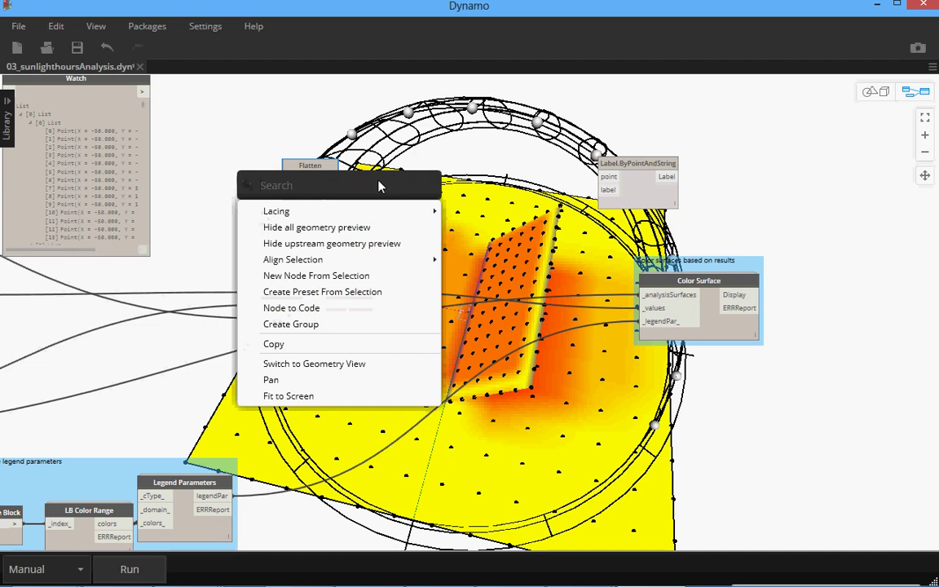
pyautogui.click(285, 149)
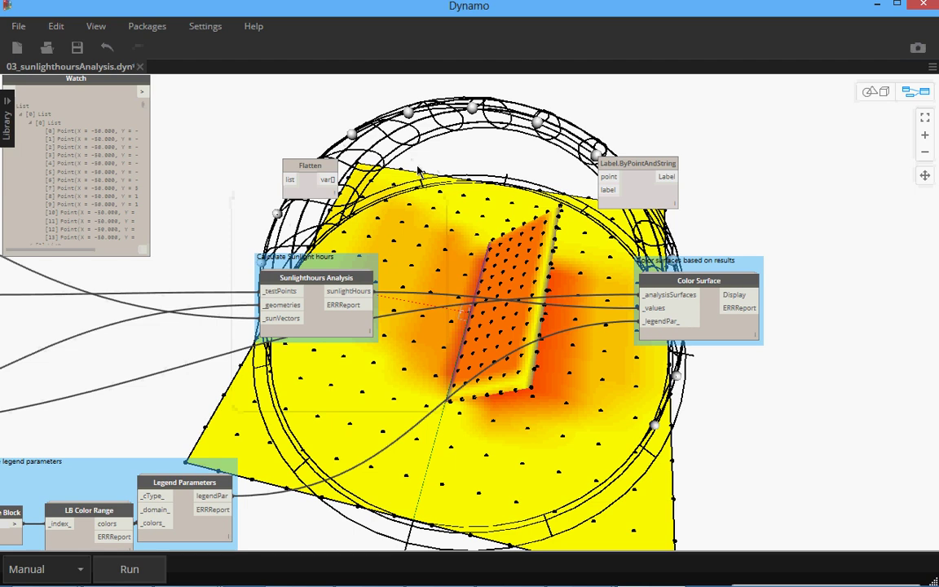
pyautogui.doubleClick(418, 169)
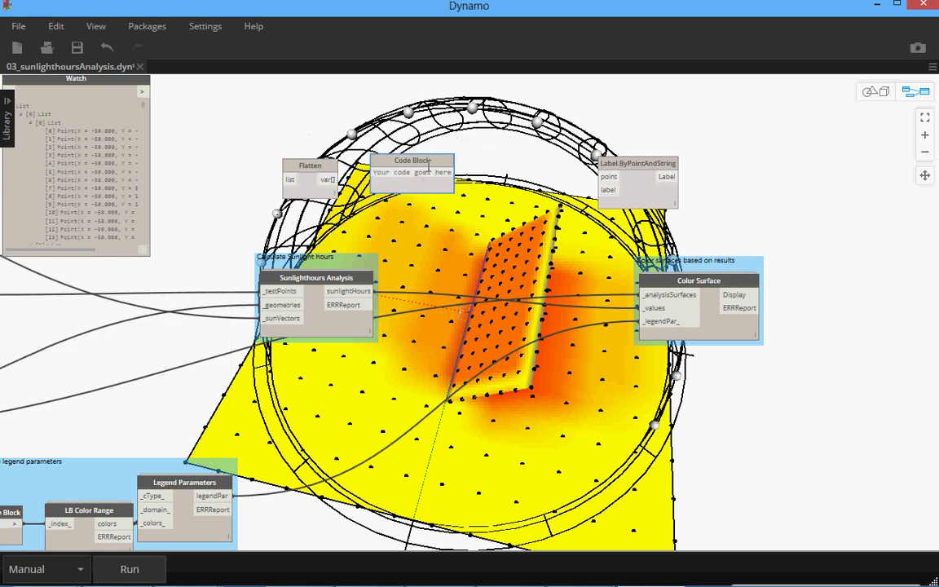
pyautogui.moveTo(430, 167); pyautogui.dragTo(445, 161)
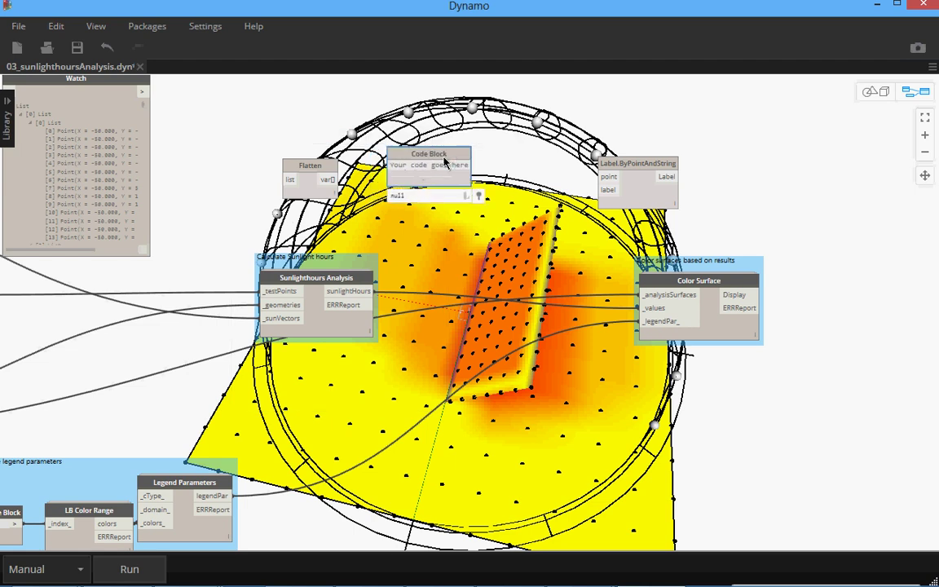
pyautogui.press('Delete')
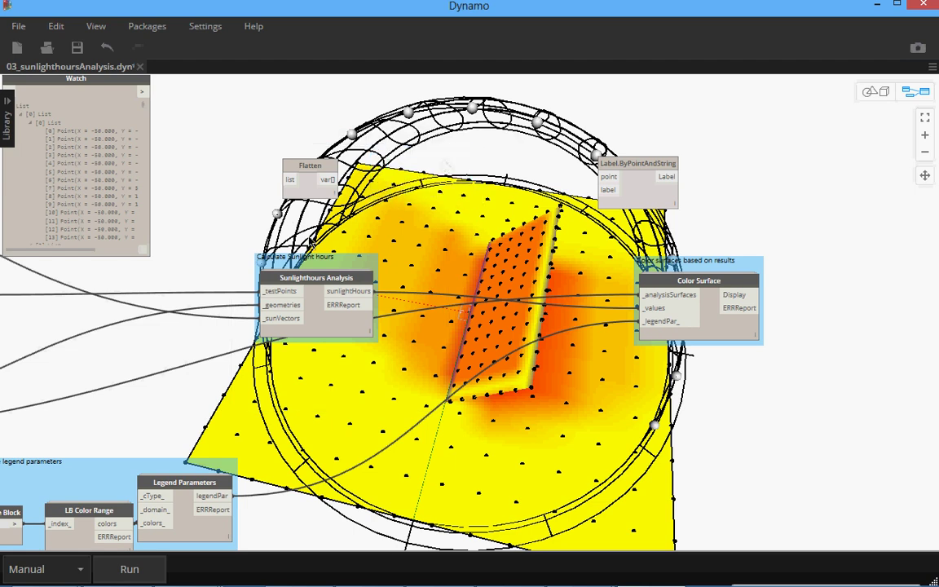
# Connect the testPts output of Generate Test Points to the list input of the Flatten node.
pyautogui.scroll(-1, 204, 240)
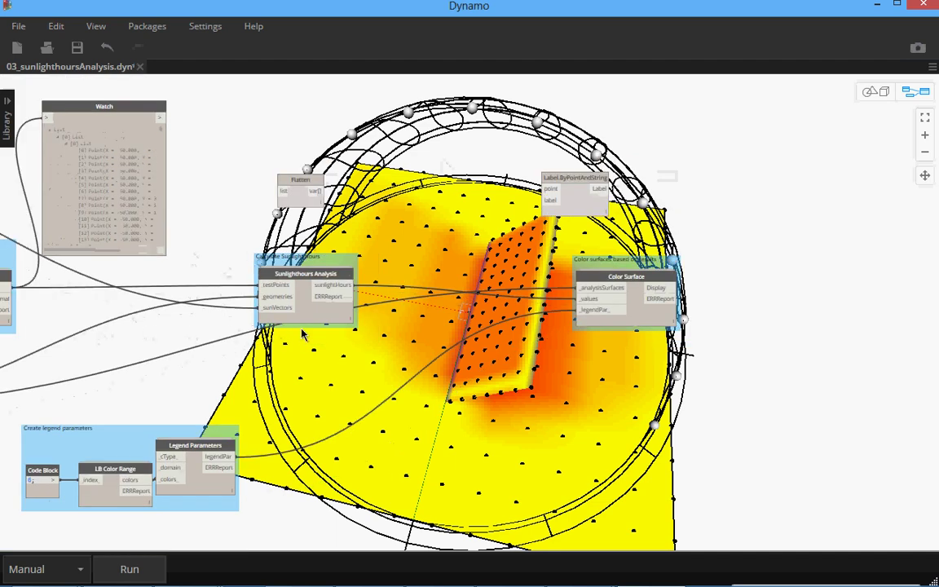
pyautogui.rightClick(244, 301)
pyautogui.click(160, 312)
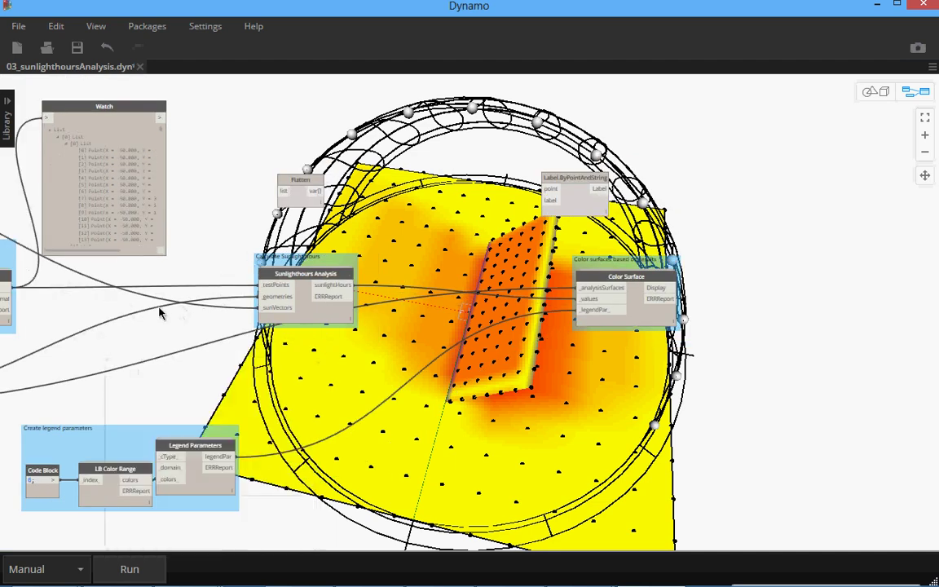
pyautogui.moveTo(160, 312); pyautogui.dragTo(239, 329)
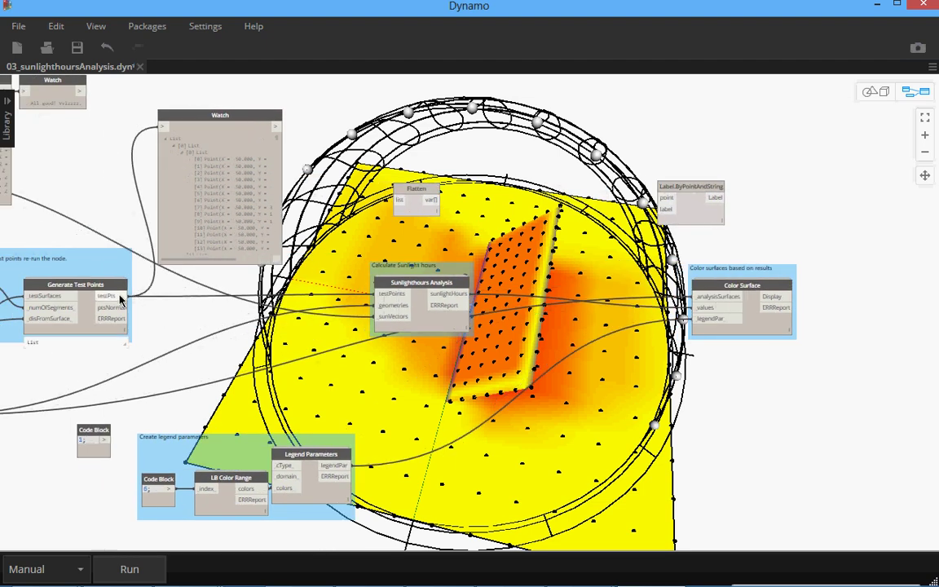
pyautogui.click(120, 297)
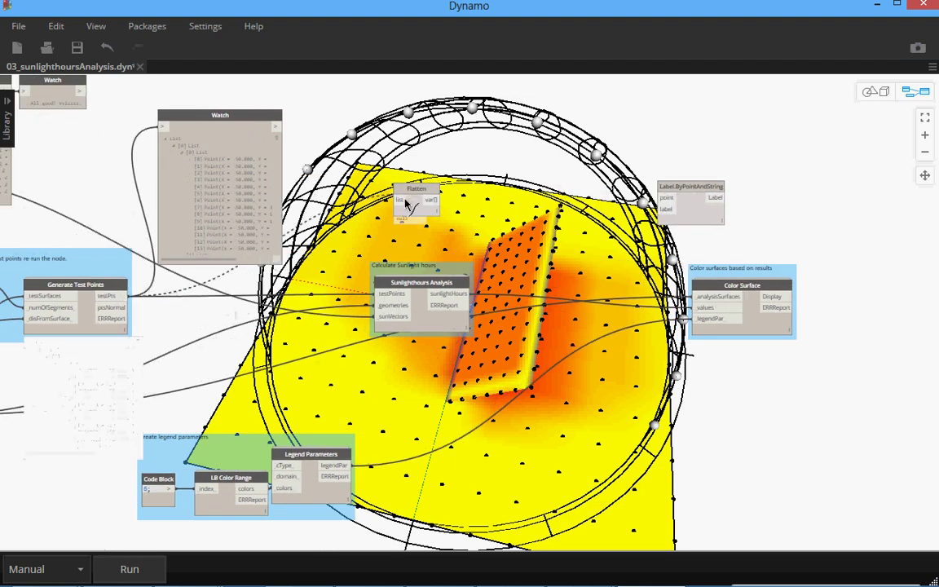
pyautogui.click(405, 203)
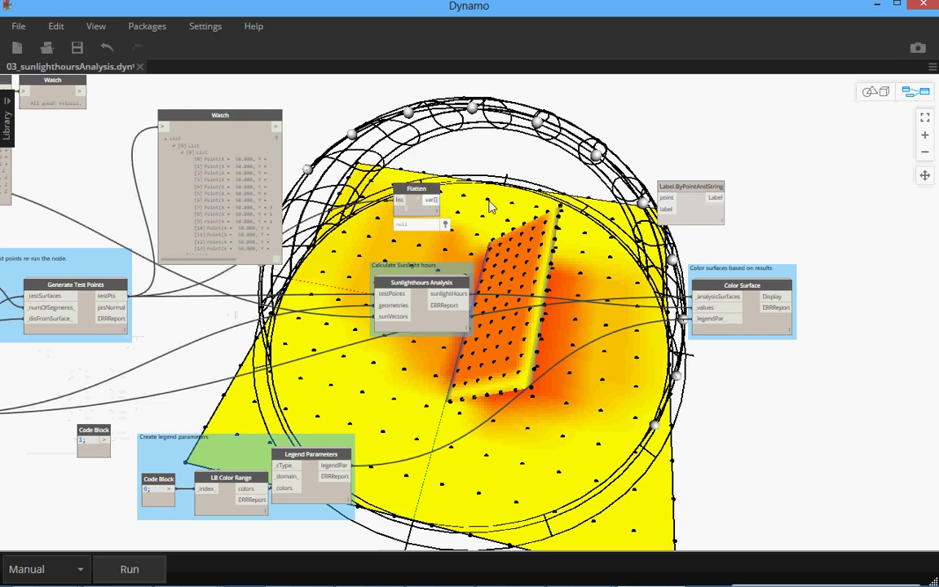
# Add a code block containing x[0]; and place it between the Flatten and Label.ByPointAndString nodes.
pyautogui.doubleClick(527, 165)
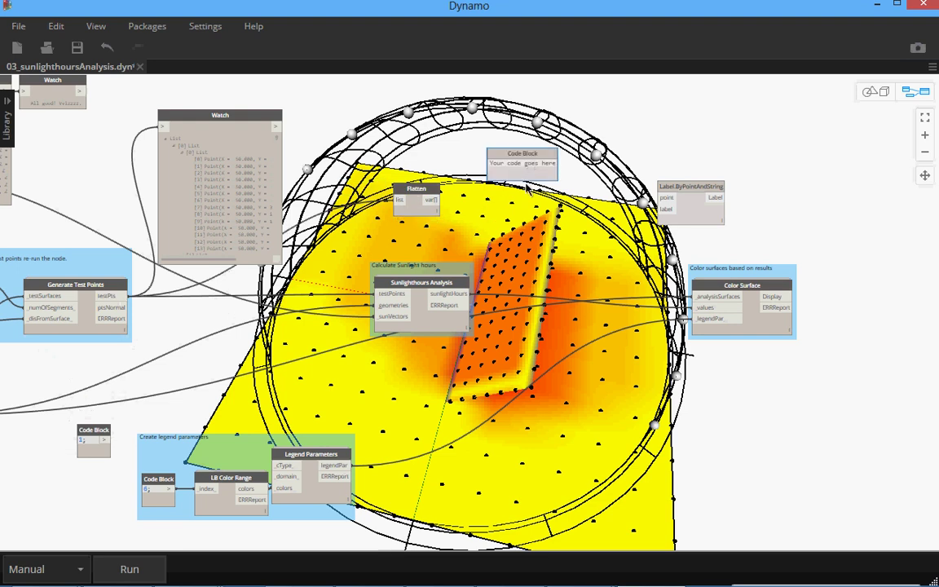
pyautogui.write('x[0')
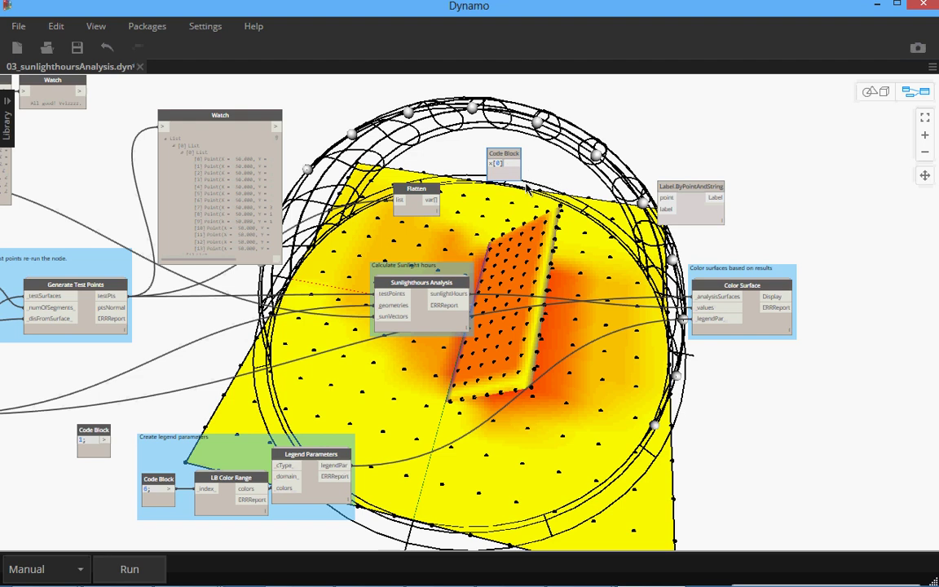
pyautogui.click(527, 186)
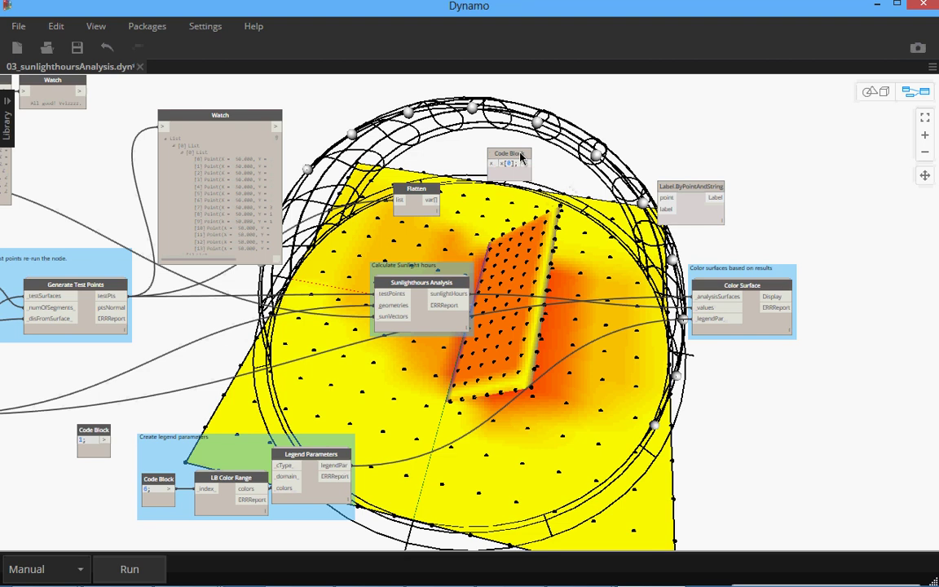
pyautogui.moveTo(515, 160); pyautogui.dragTo(515, 190)
pyautogui.scroll(2, 493, 192)
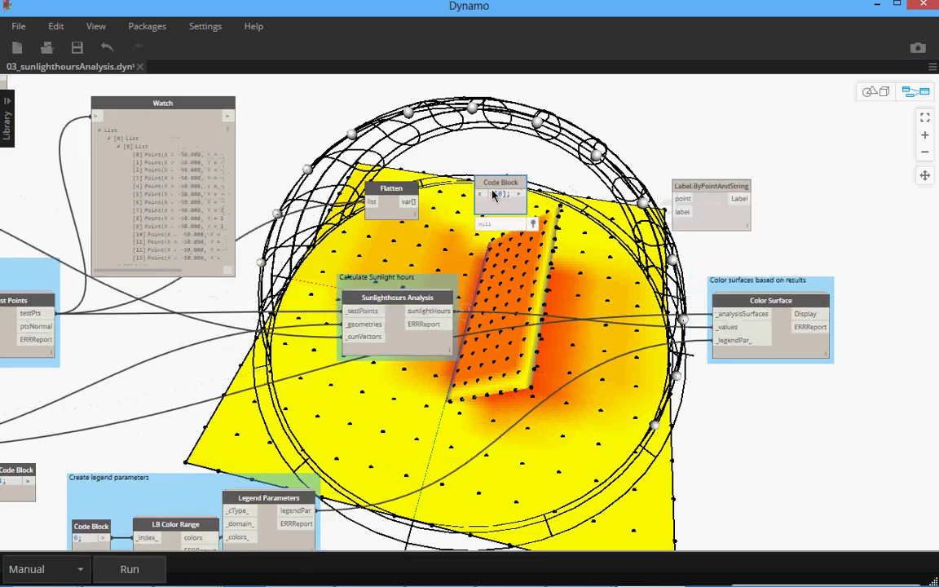
# Connect the Flatten output to the code block's x input, and the x[0] output to Label.ByPointAndString's point input.
pyautogui.scroll(2, 492, 199)
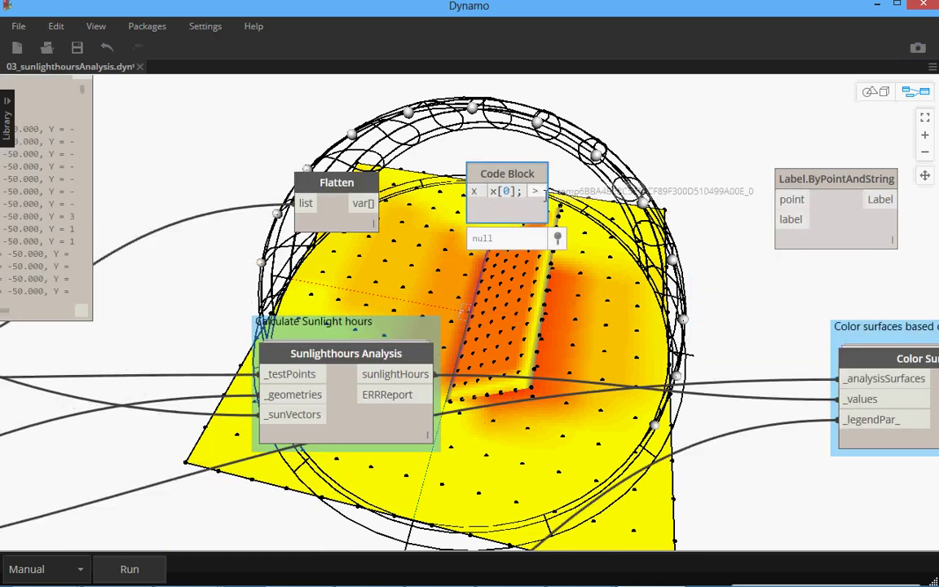
pyautogui.moveTo(363, 207); pyautogui.dragTo(473, 191)
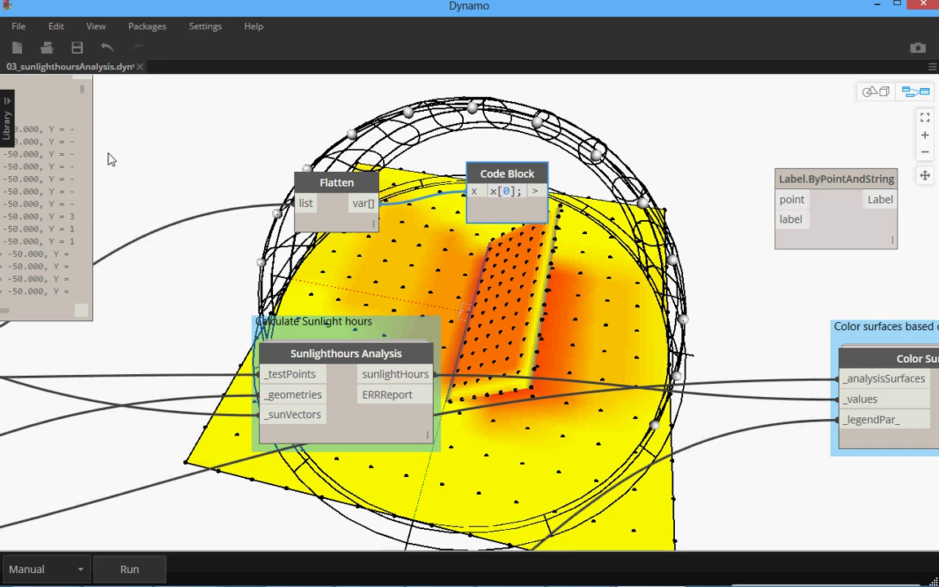
pyautogui.moveTo(501, 178)
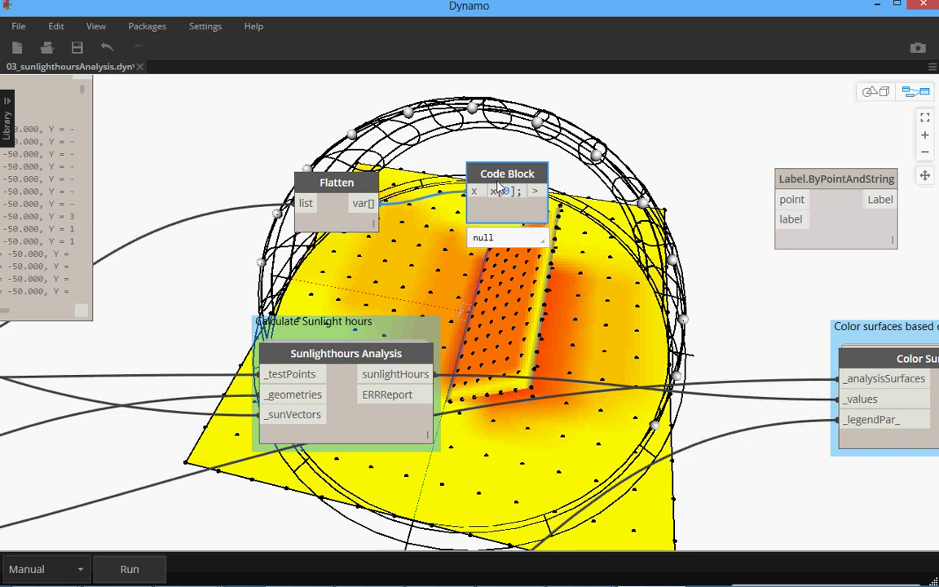
pyautogui.moveTo(498, 186); pyautogui.dragTo(787, 202)
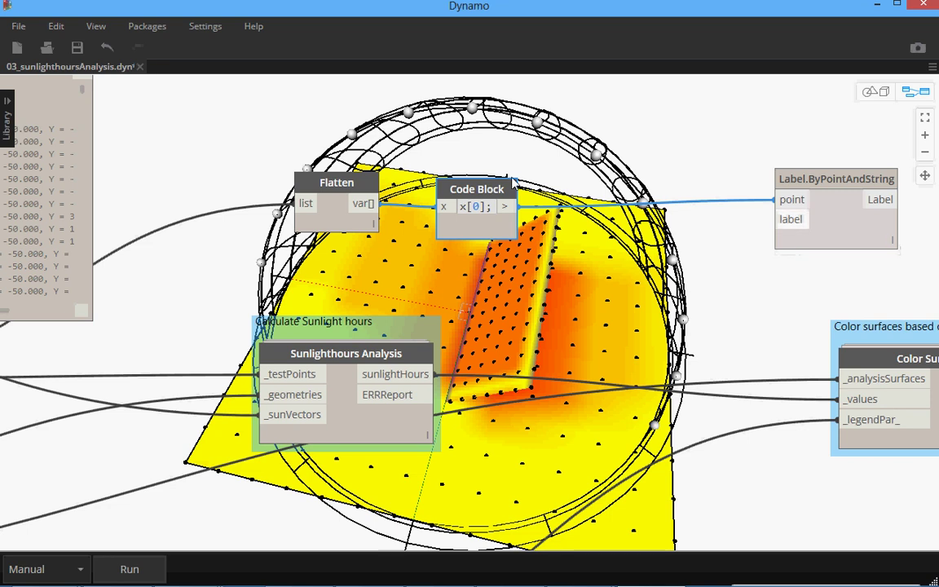
# Add a second line y[0]; to the code block.
pyautogui.moveTo(492, 208)
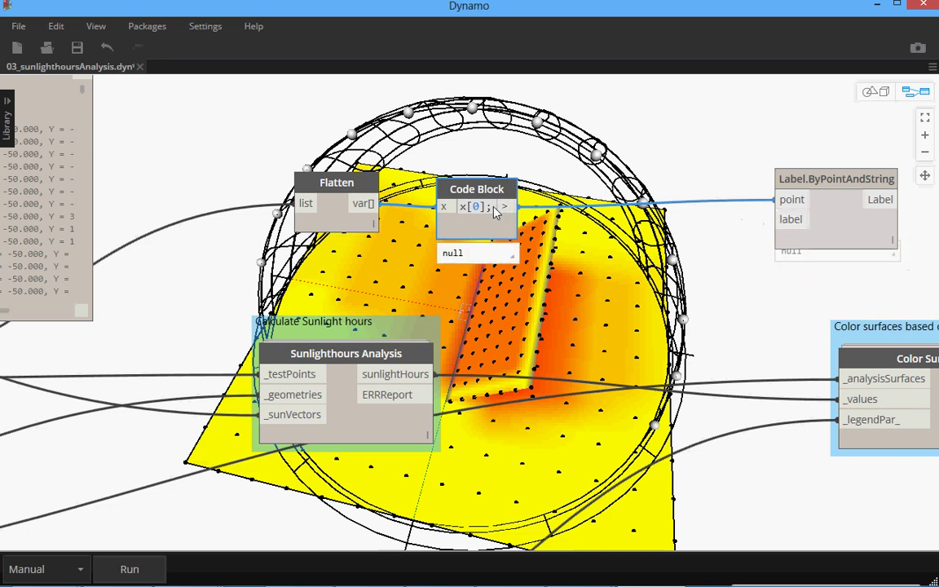
pyautogui.click(473, 221)
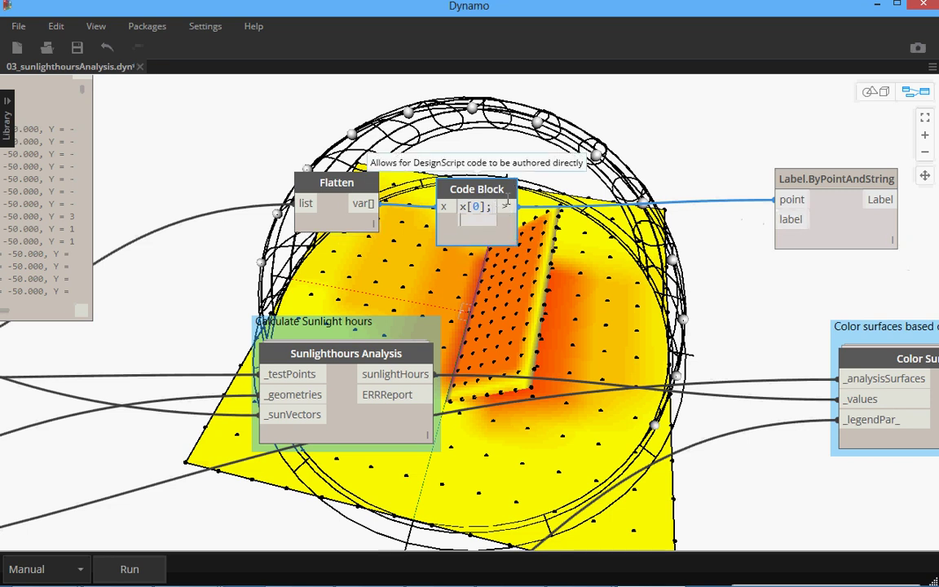
pyautogui.write('y[')
pyautogui.click(611, 312)
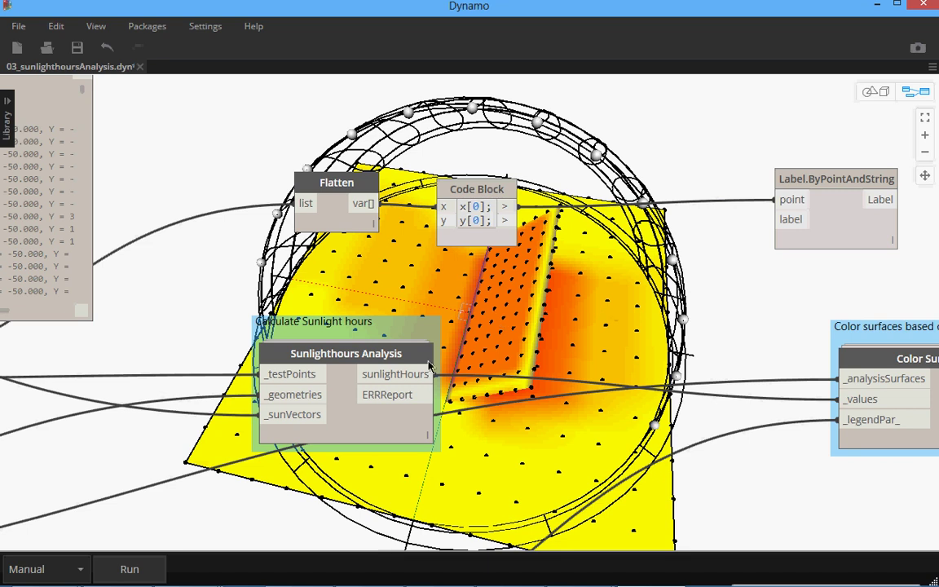
# Connect the sunlightHours output to the code block's y input, and the y[0] output to Label.ByPointAndString's label input.
pyautogui.click(444, 222)
pyautogui.click(444, 221)
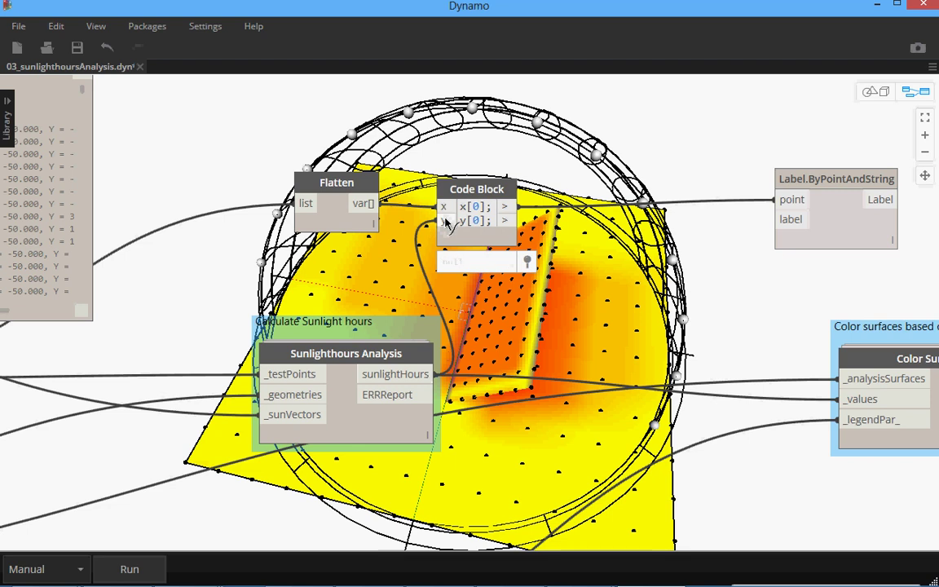
pyautogui.click(507, 223)
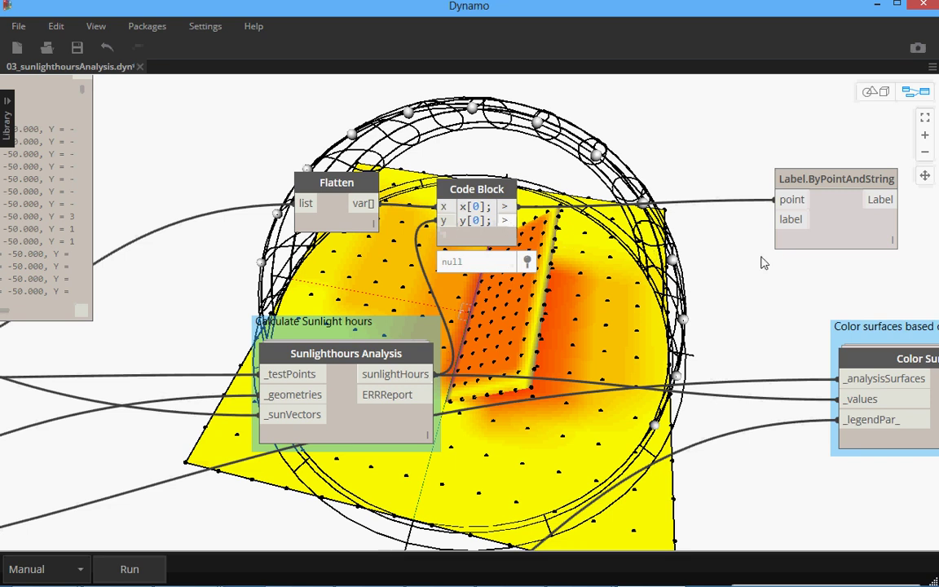
pyautogui.click(792, 220)
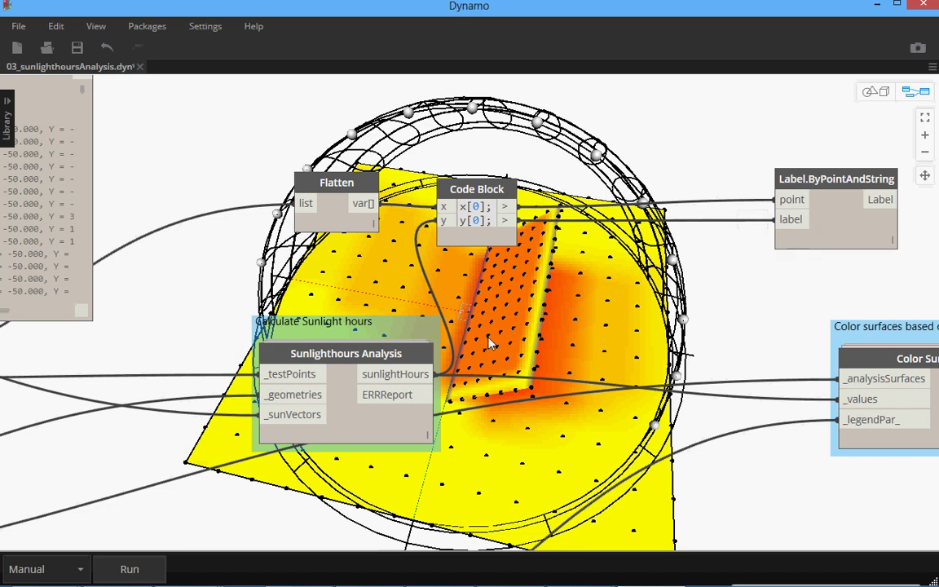
# Run the graph and examine the results of the Flatten node and the code block.
pyautogui.click(130, 569)
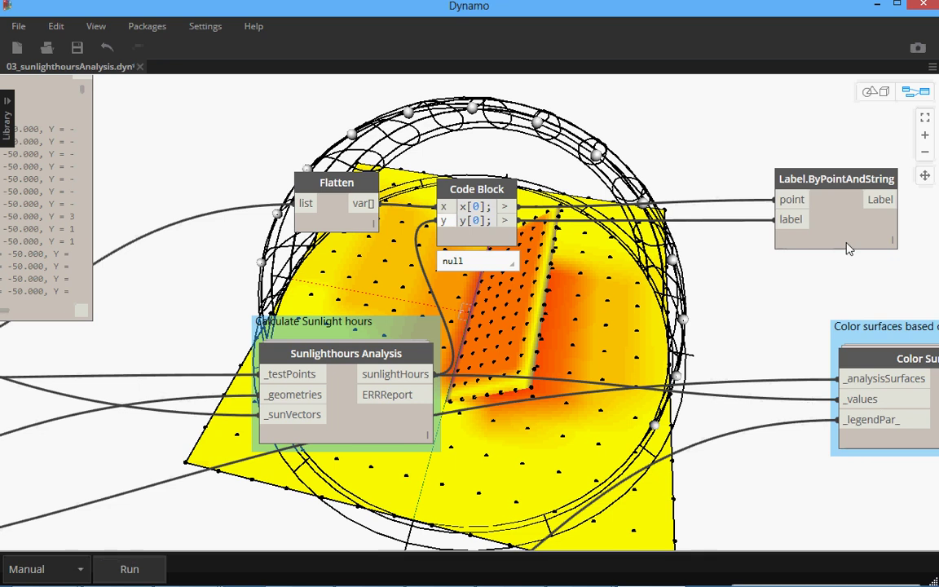
pyautogui.click(127, 568)
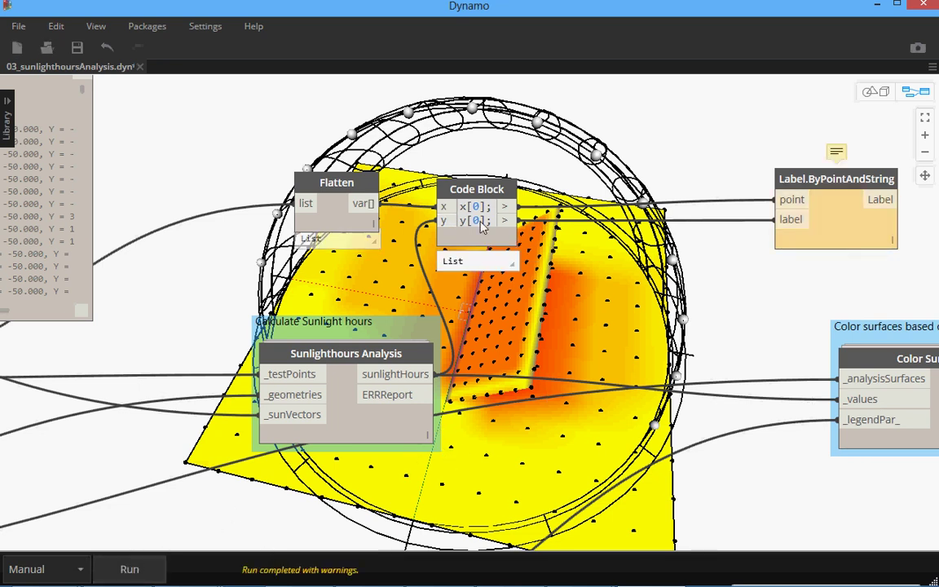
pyautogui.moveTo(494, 261)
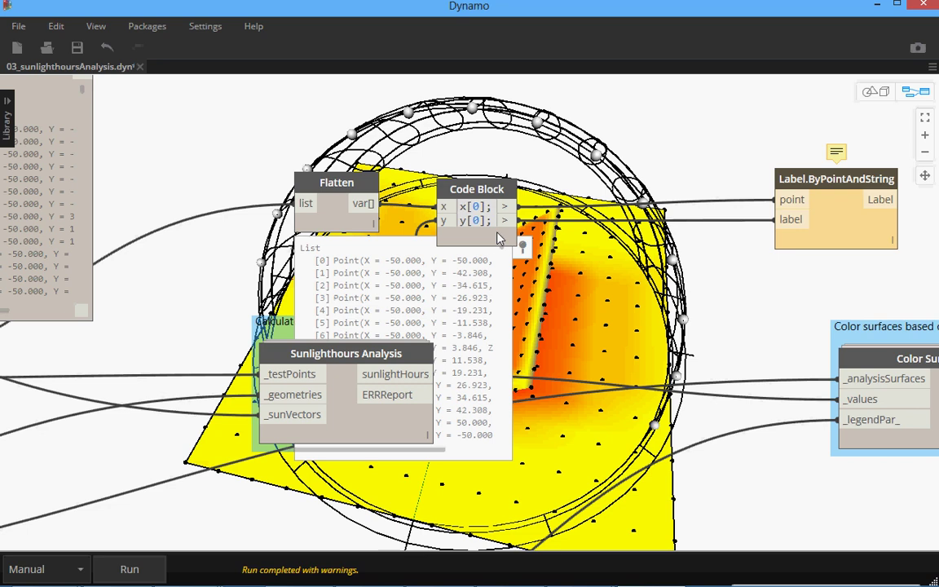
pyautogui.click(499, 237)
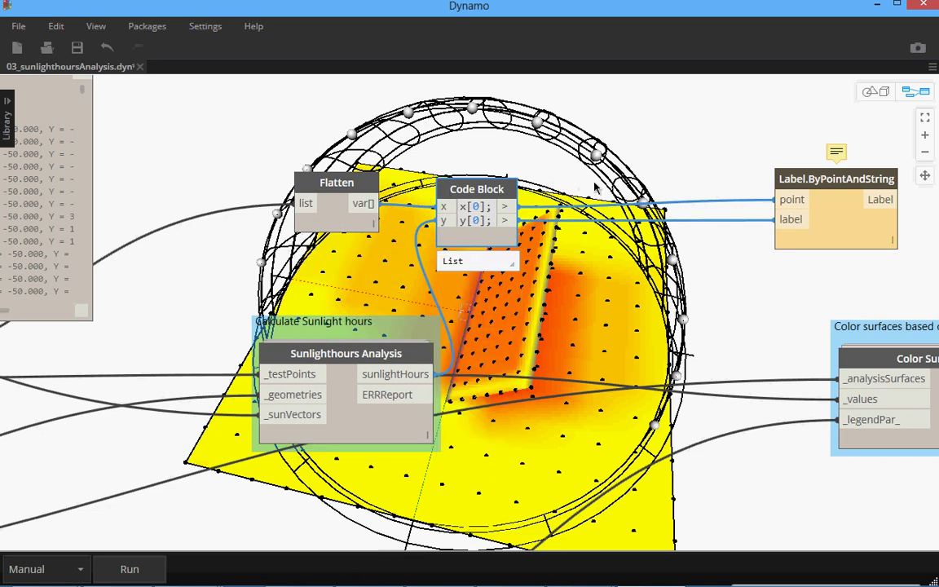
# Move the code block closer to Label.ByPointAndString and place a copy of the Flatten node between Sunlighthours Analysis and the code block.
pyautogui.moveTo(444, 189); pyautogui.dragTo(606, 182)
pyautogui.click(350, 187)
pyautogui.moveTo(351, 187); pyautogui.dragTo(350, 185)
pyautogui.moveTo(350, 185)
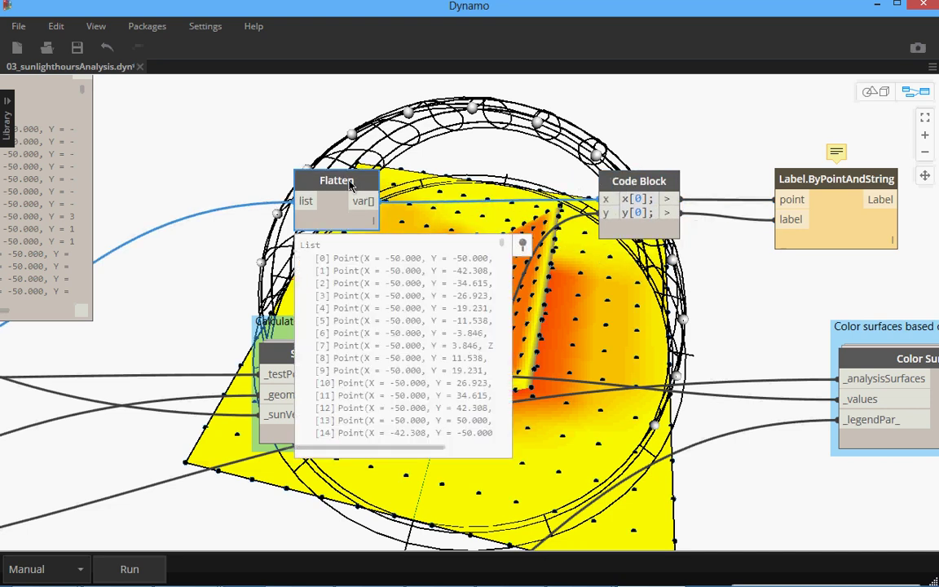
pyautogui.hotkey('ctrl', 'c')
pyautogui.hotkey('ctrl', 'v')
pyautogui.moveTo(436, 200); pyautogui.dragTo(514, 254)
# Connect sunlightHours to the copied Flatten node's list input, and that node's var[] output to the code block's y input.
pyautogui.click(435, 374)
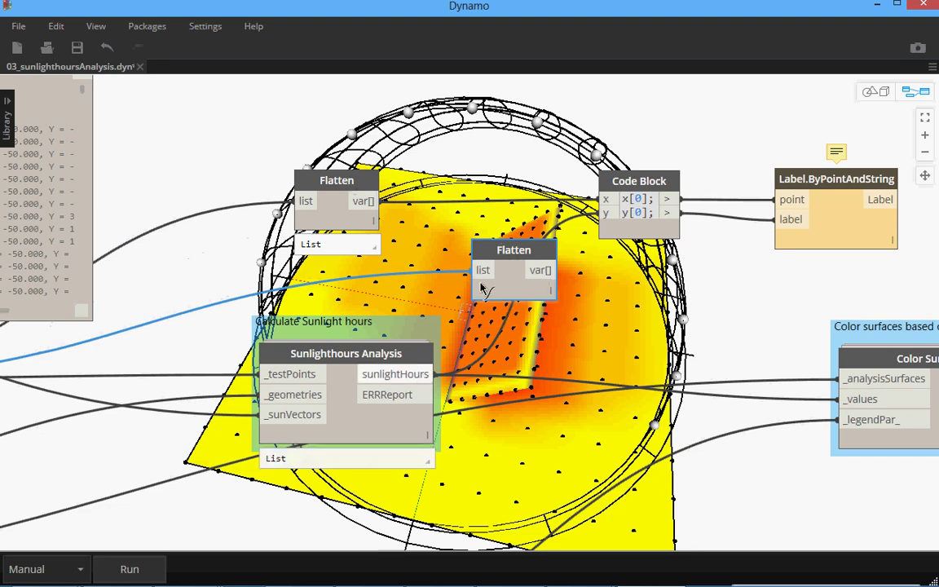
pyautogui.click(479, 271)
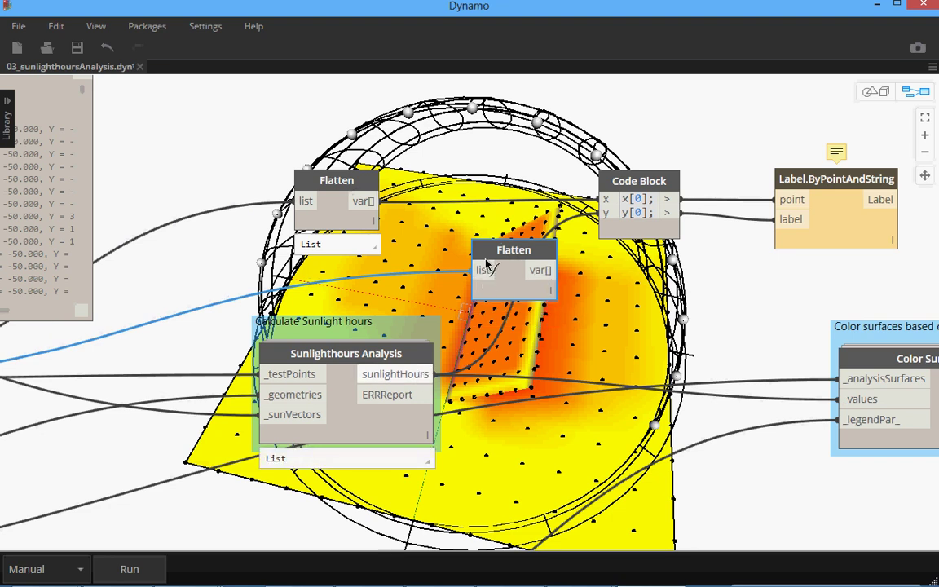
pyautogui.click(547, 271)
pyautogui.click(605, 213)
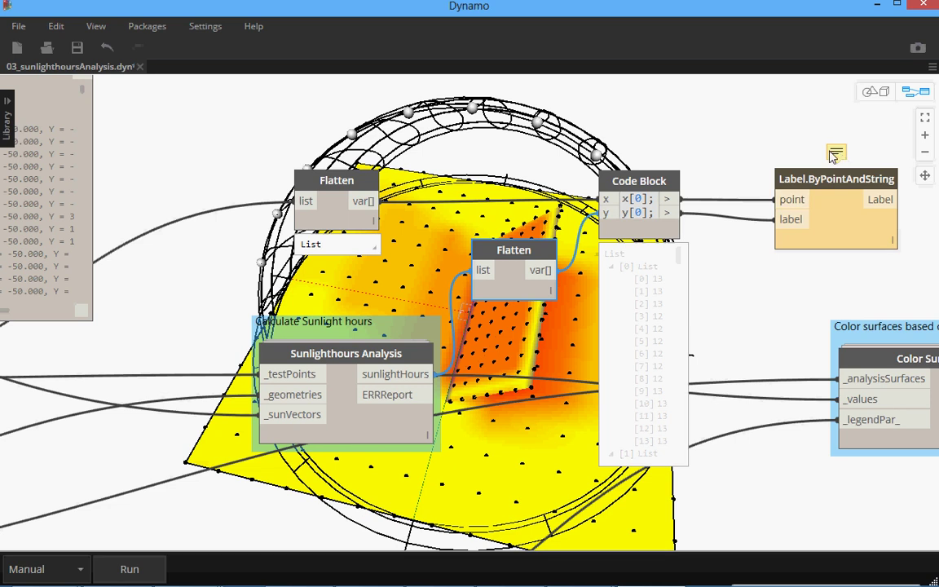
# Read the warning on Label.ByPointAndString and reposition the node closer to the code block.
pyautogui.moveTo(837, 161)
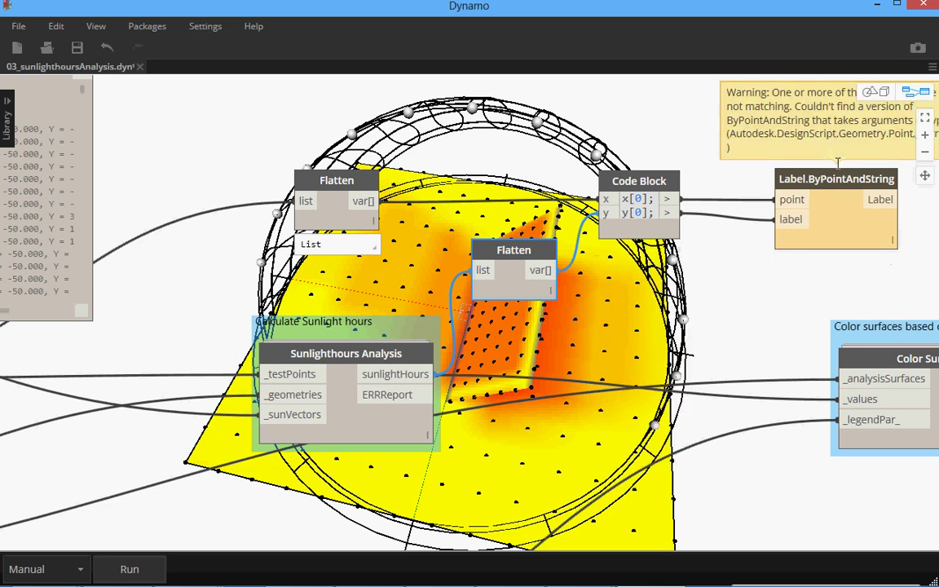
pyautogui.click(804, 181)
pyautogui.moveTo(762, 214); pyautogui.dragTo(681, 248)
pyautogui.moveTo(758, 187)
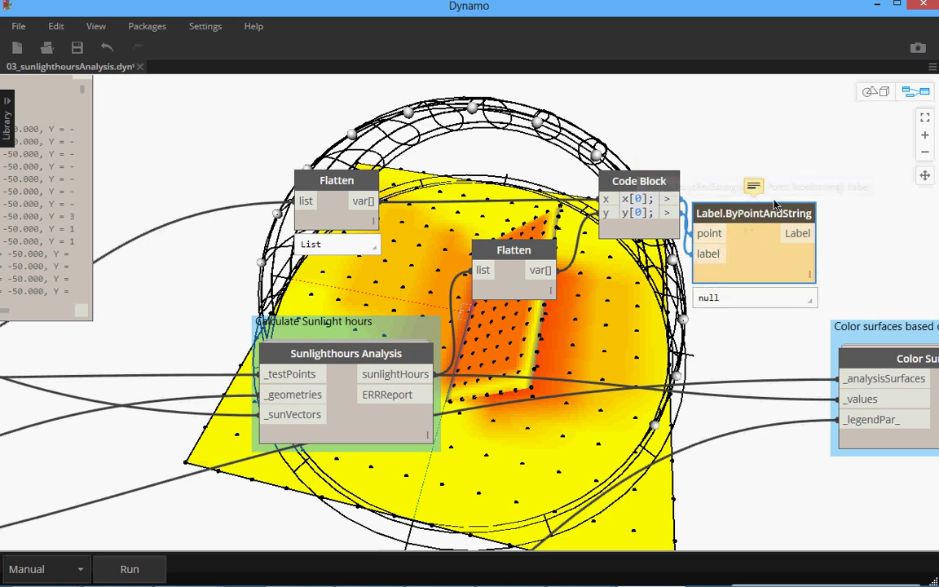
pyautogui.moveTo(748, 221); pyautogui.dragTo(796, 191)
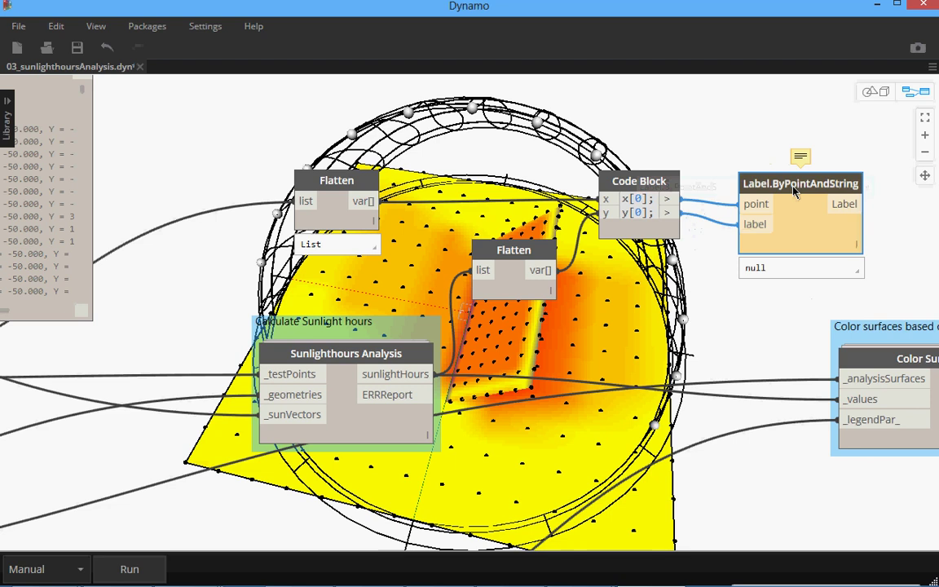
pyautogui.click(744, 225)
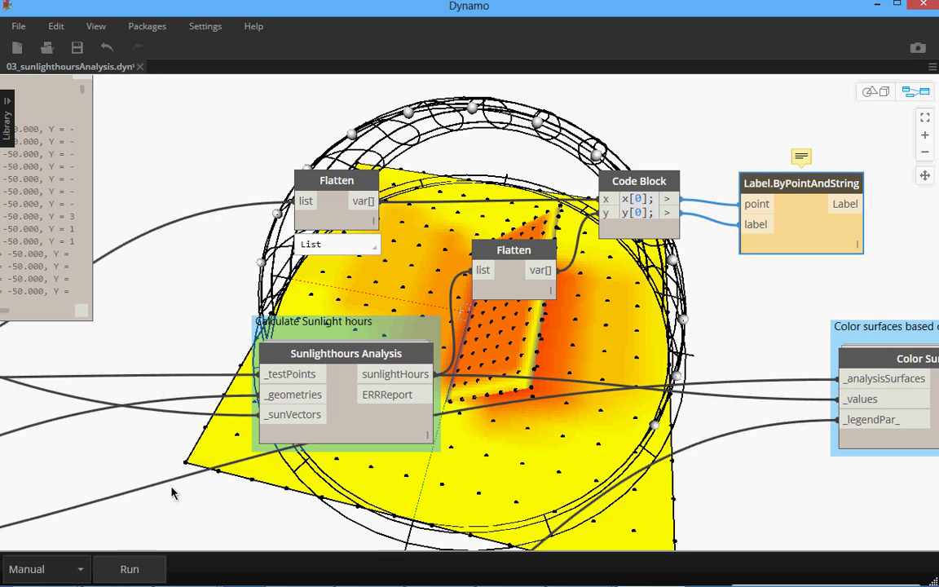
# Run the graph again, check the warning on Label.ByPointAndString and move the node slightly away from the code block.
pyautogui.click(147, 575)
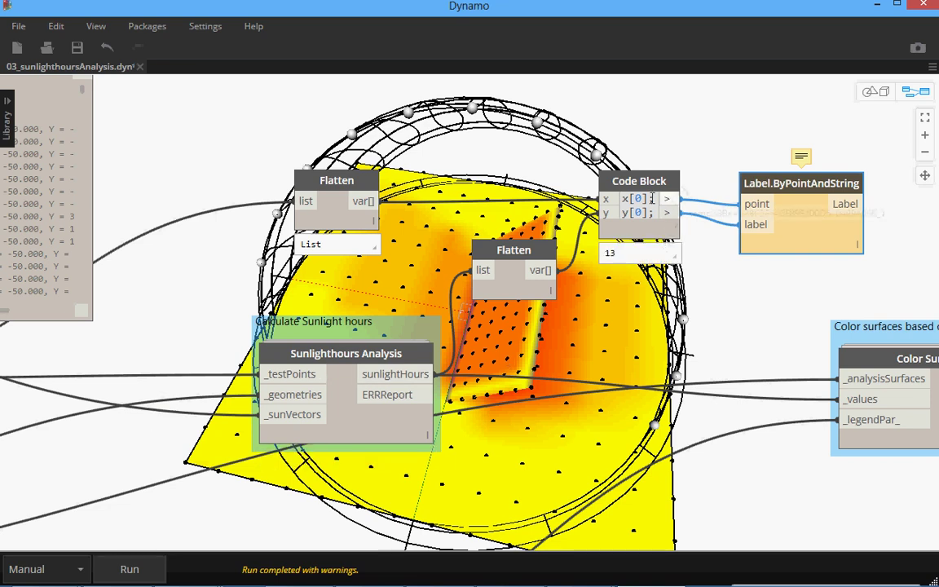
pyautogui.moveTo(804, 159)
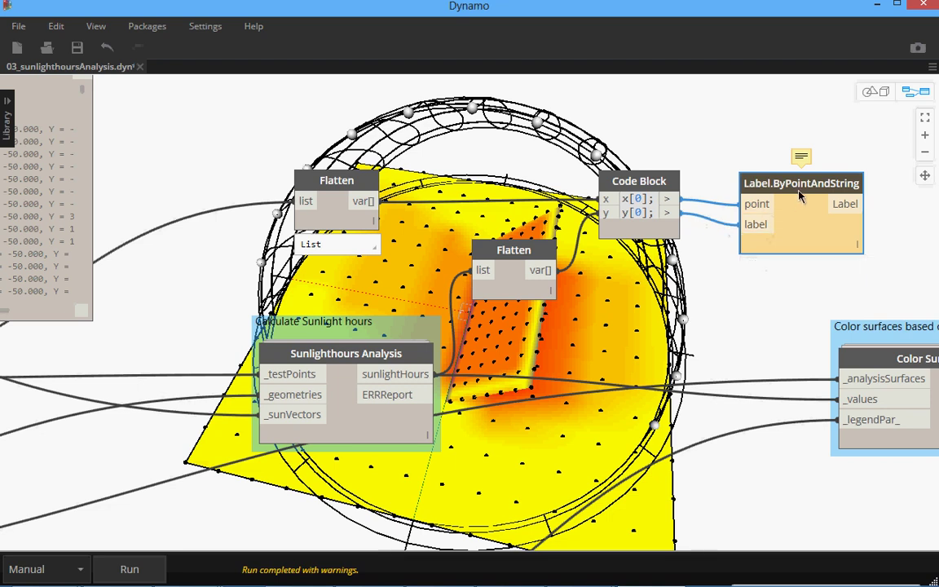
pyautogui.moveTo(746, 184); pyautogui.dragTo(762, 182)
# Add a String from Object node, place it above the code block, and move the test points' Flatten node closer to the code block.
pyautogui.rightClick(243, 131)
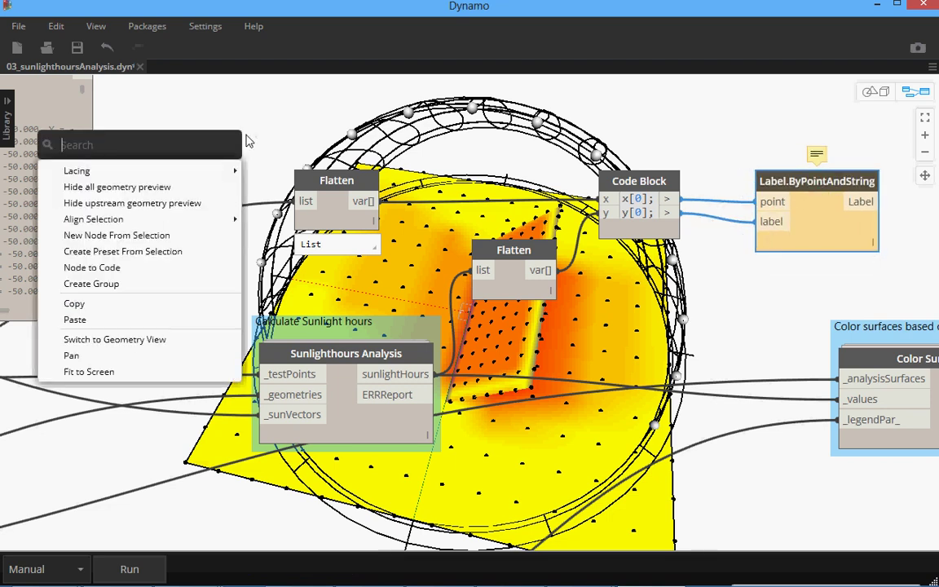
pyautogui.write('sr')
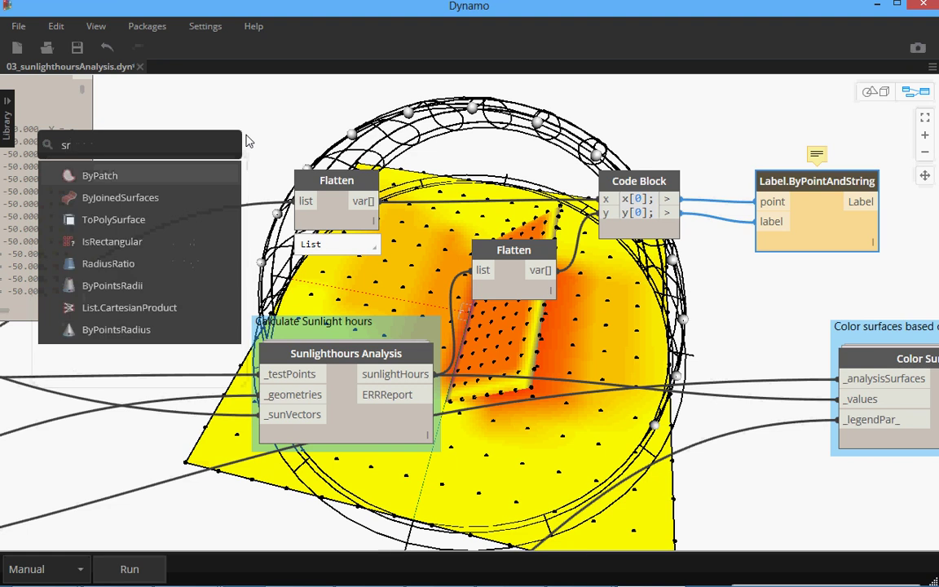
pyautogui.write('tr')
pyautogui.press('BackSpace')
pyautogui.press('BackSpace')
pyautogui.press('BackSpace')
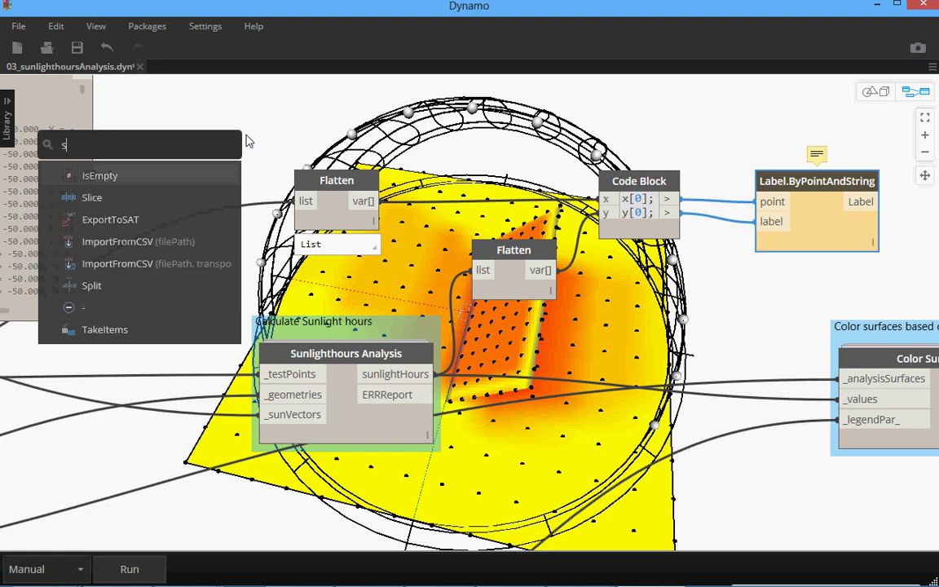
pyautogui.write('tri')
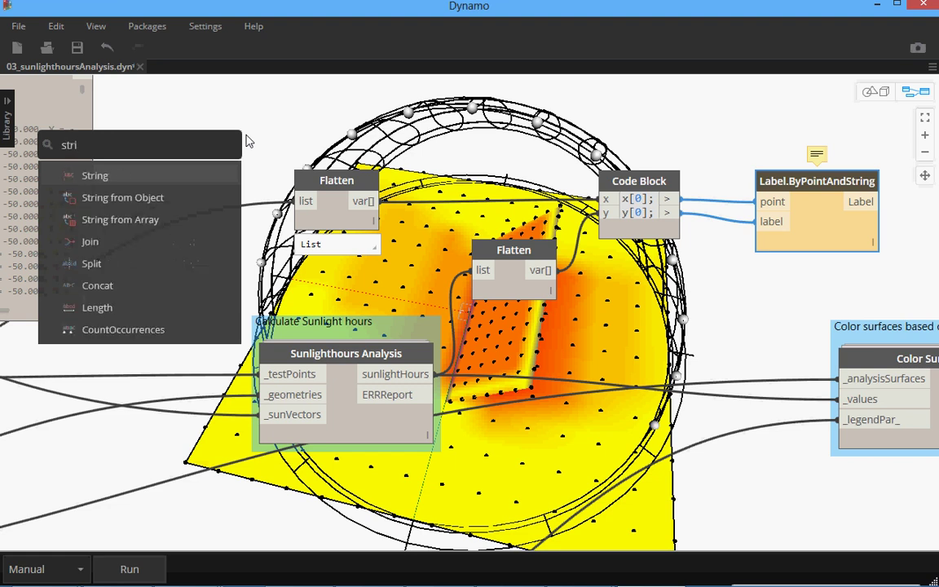
pyautogui.moveTo(121, 205)
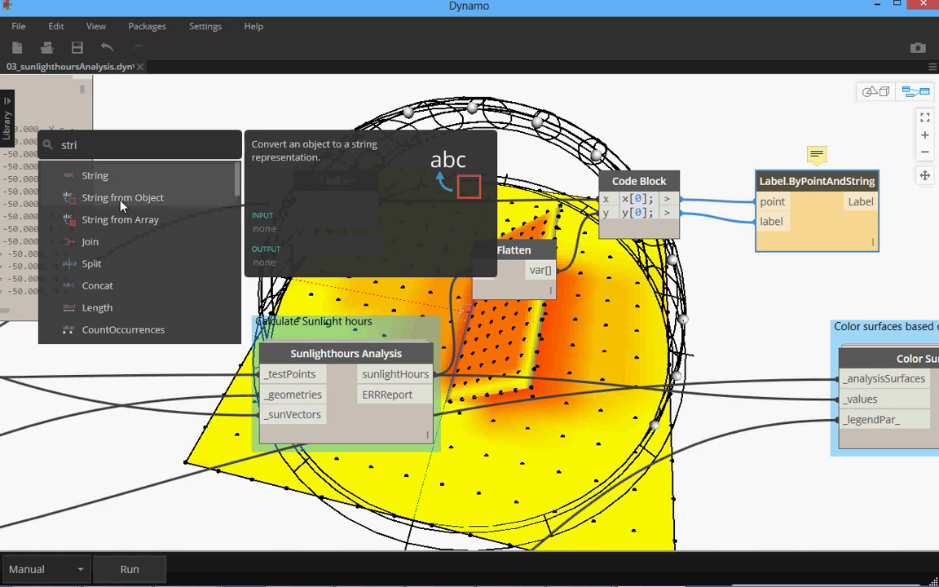
pyautogui.click(121, 201)
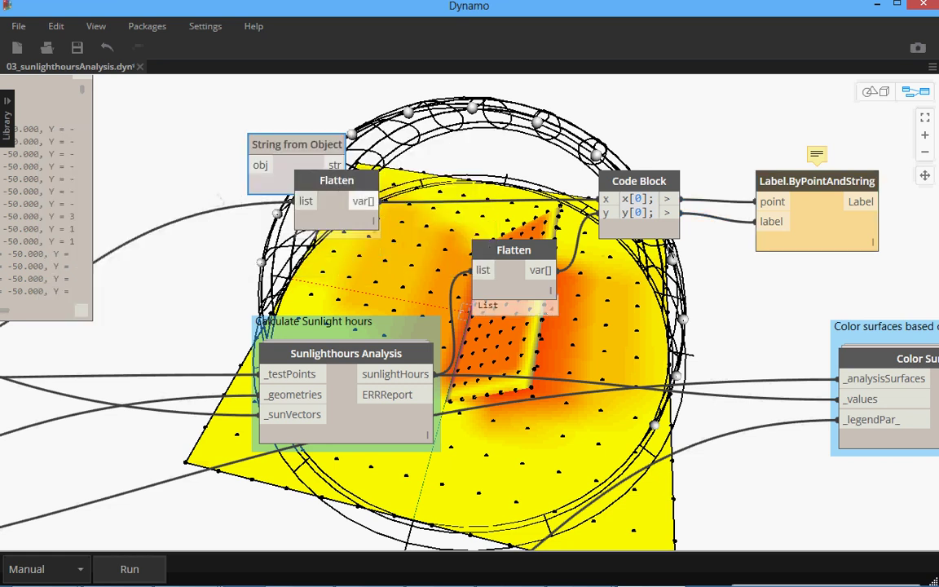
pyautogui.moveTo(336, 180); pyautogui.dragTo(441, 151)
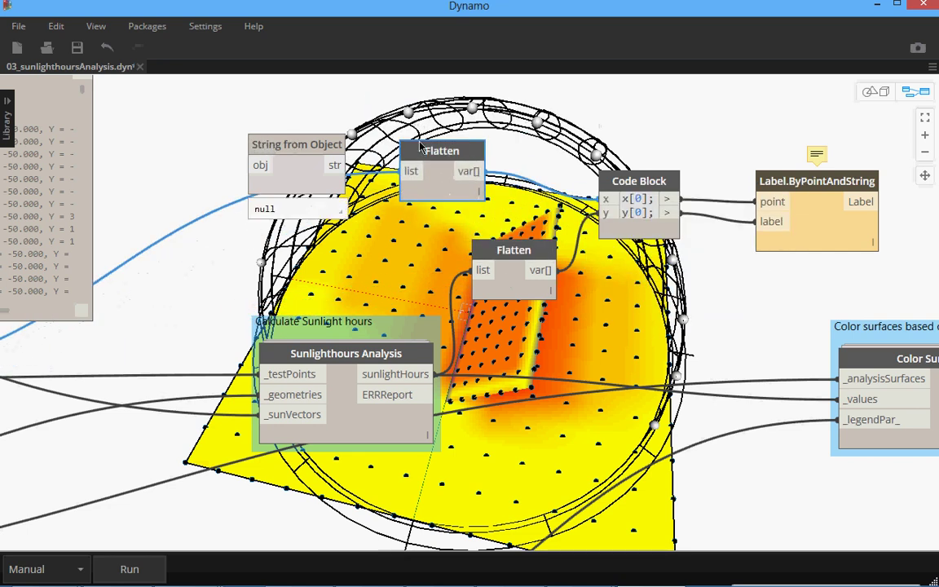
pyautogui.moveTo(298, 144); pyautogui.dragTo(687, 115)
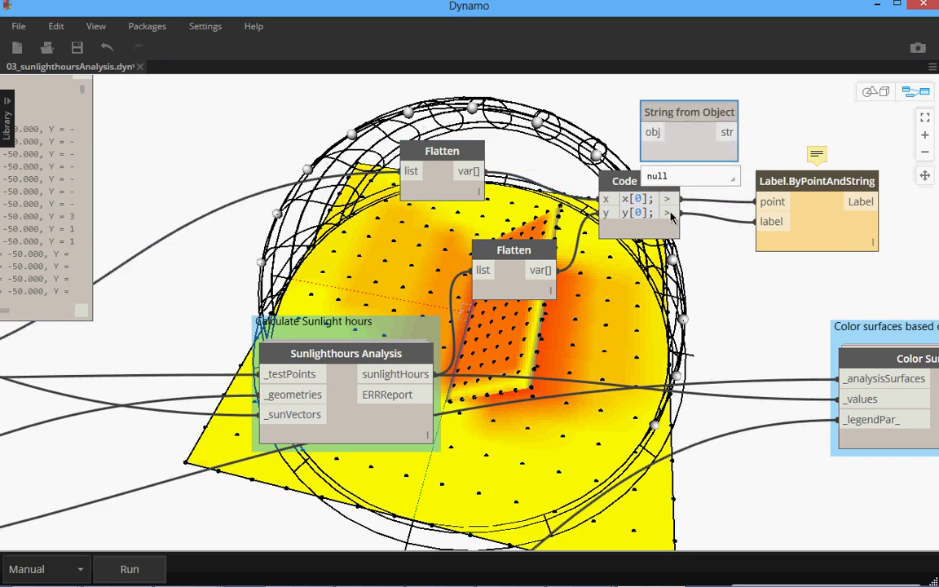
# Route the y[0] output through String from Object into Label.ByPointAndString's label input, and run the graph.
pyautogui.click(652, 132)
pyautogui.click(676, 199)
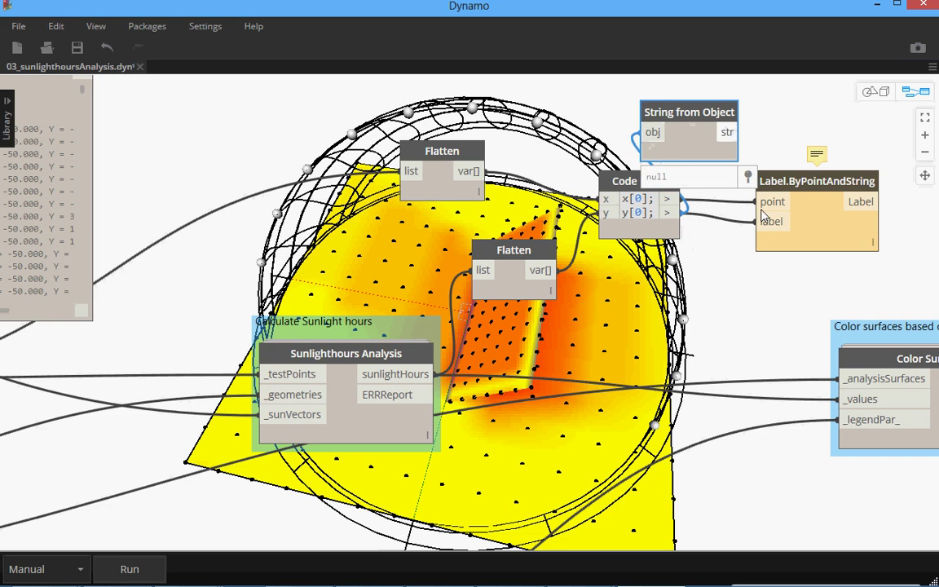
pyautogui.click(738, 132)
pyautogui.click(769, 228)
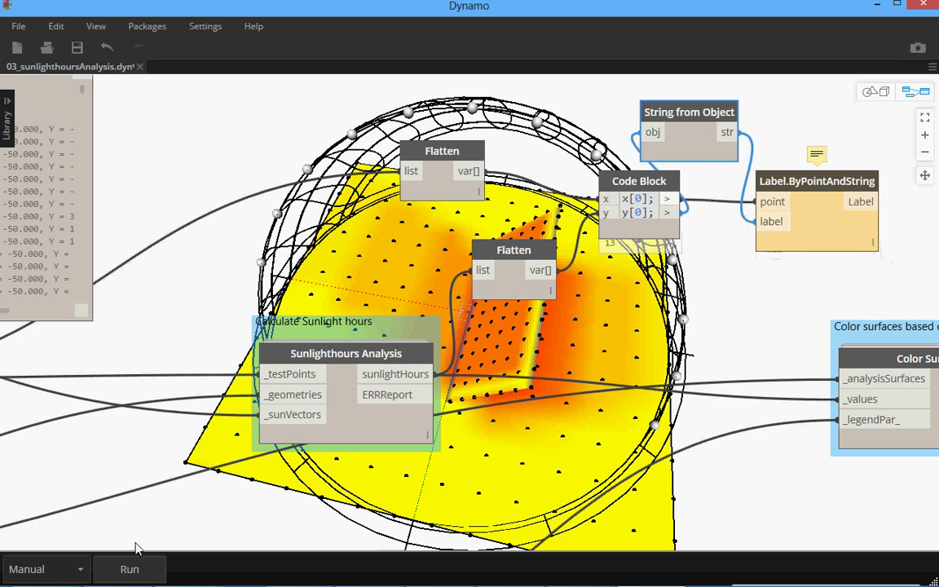
pyautogui.click(131, 567)
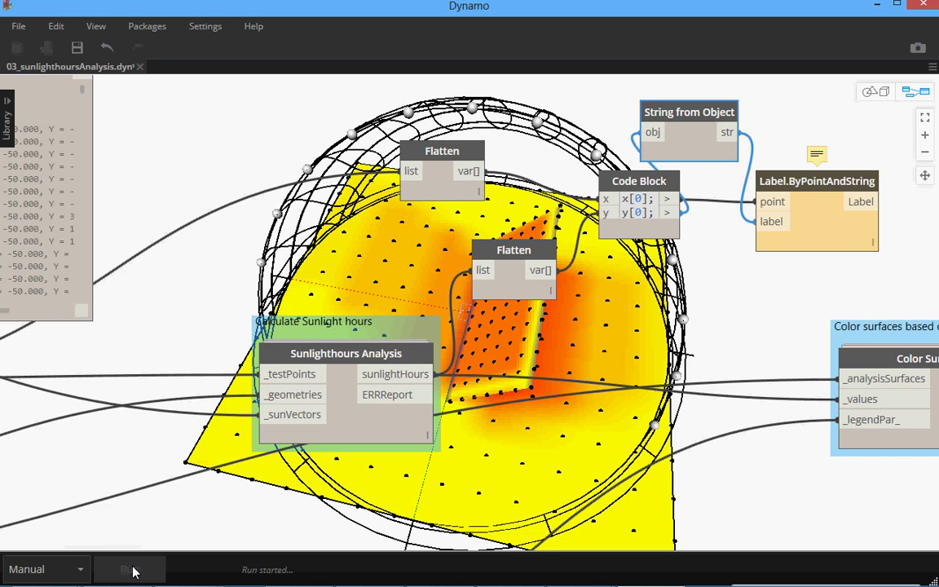
# Run the graph and expand the technical details of the Dynamo crash report.
pyautogui.click(131, 570)
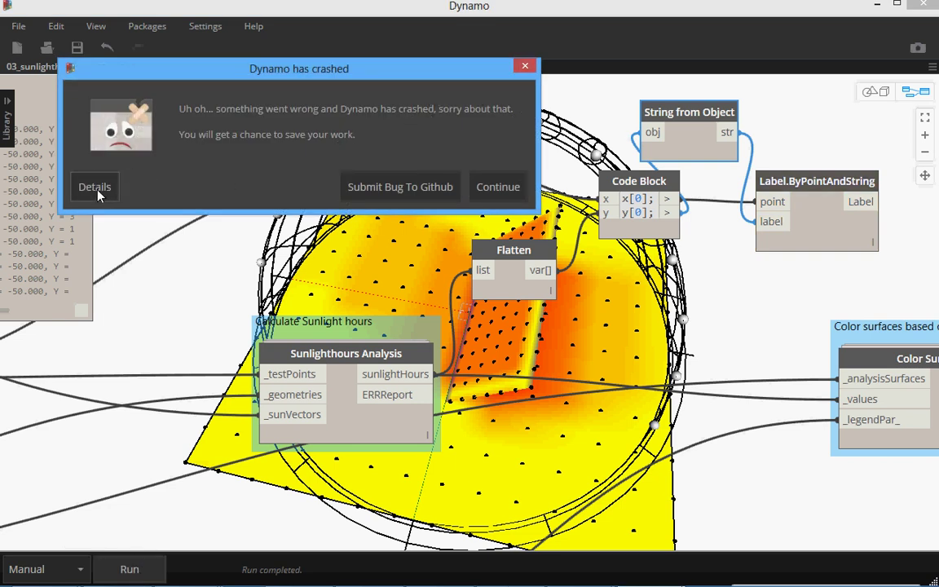
pyautogui.click(96, 189)
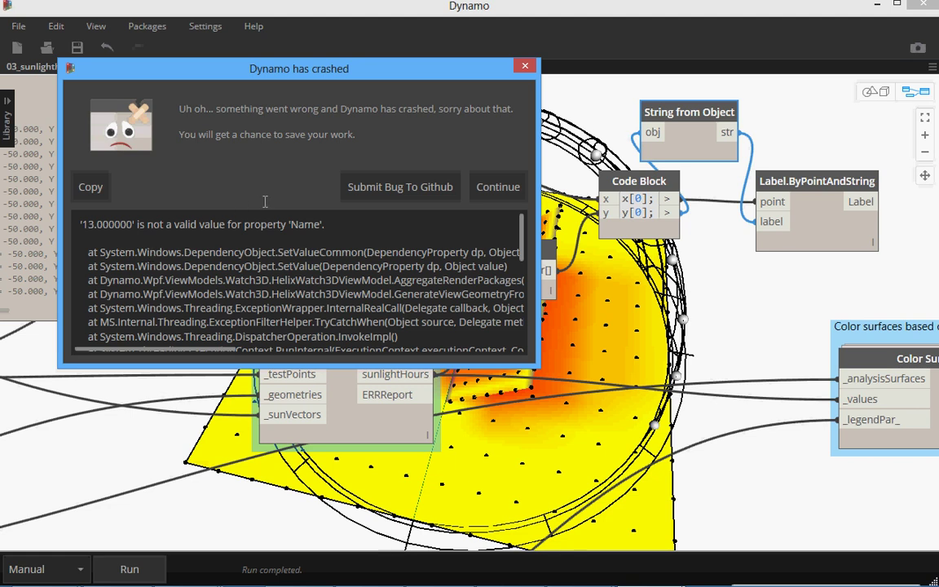
# Go to Dynamo's GitHub issues page from the crash report, maximize the browser, view the blank new issue form and return to Dynamo.
pyautogui.click(377, 193)
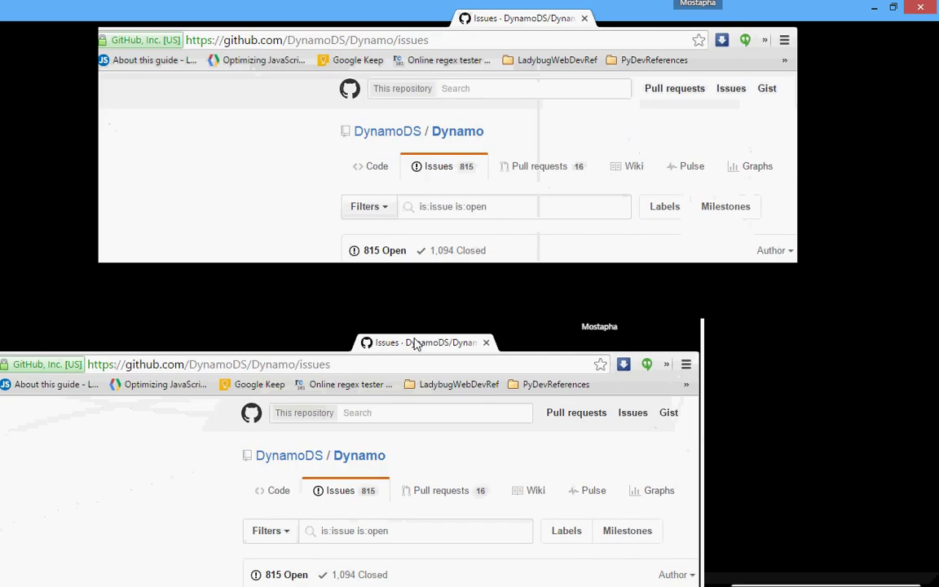
pyautogui.doubleClick(415, 342)
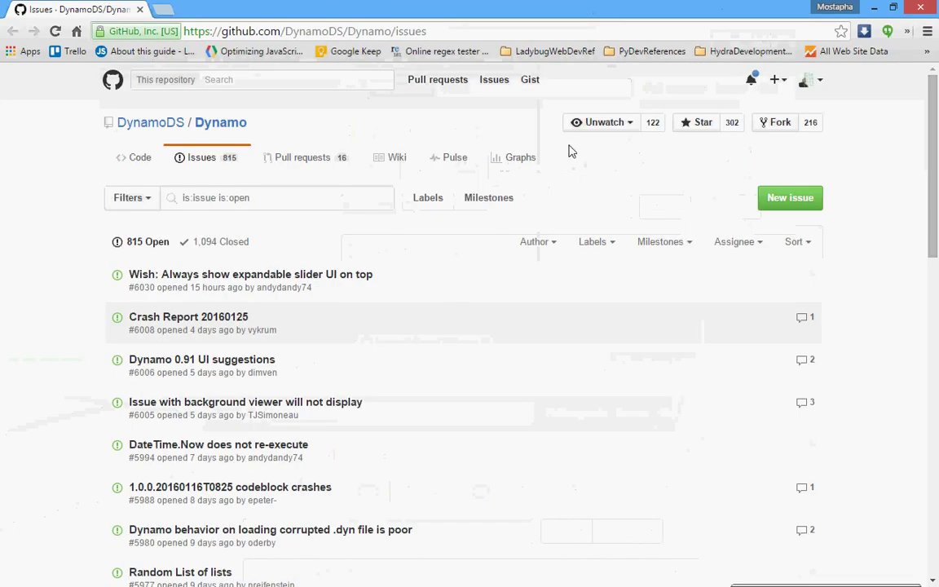
pyautogui.click(789, 199)
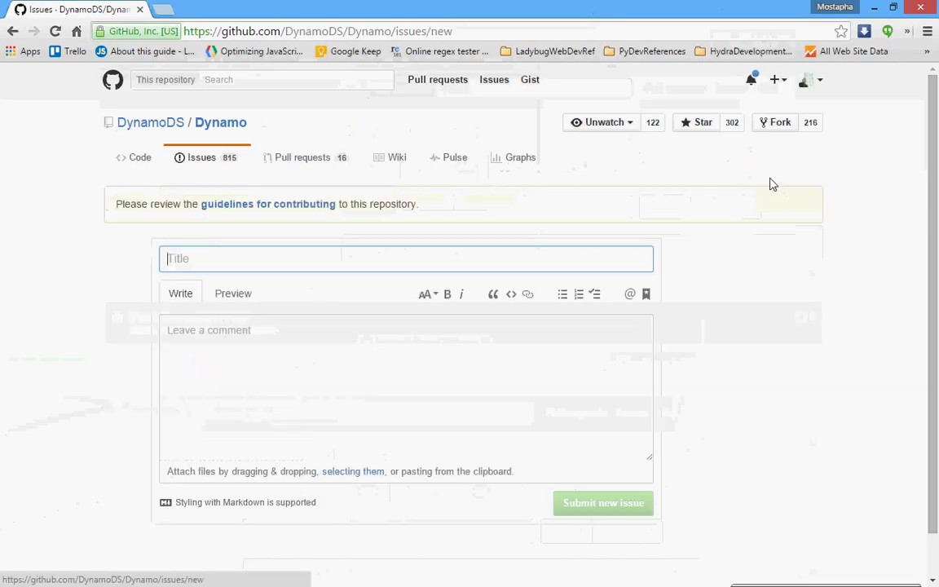
pyautogui.click(870, 7)
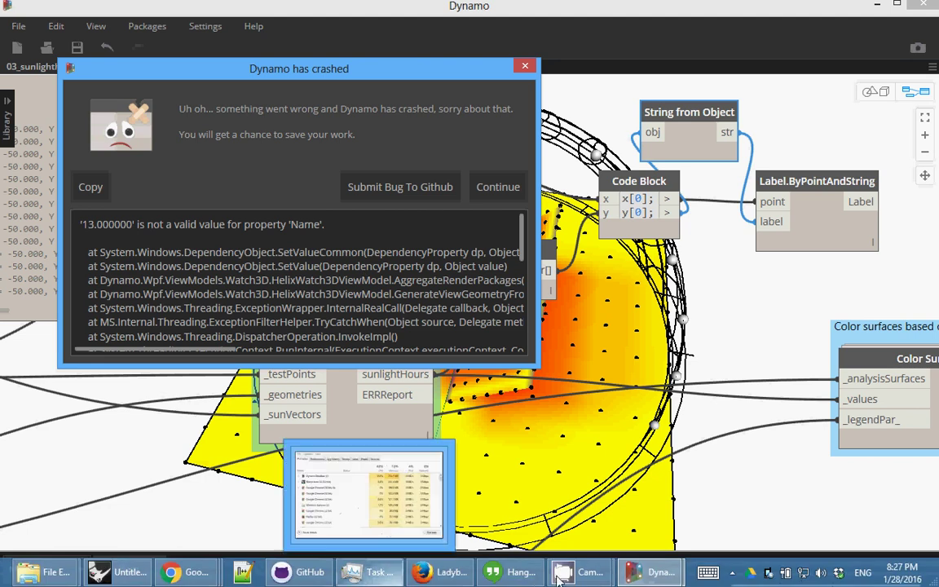
pyautogui.moveTo(579, 576)
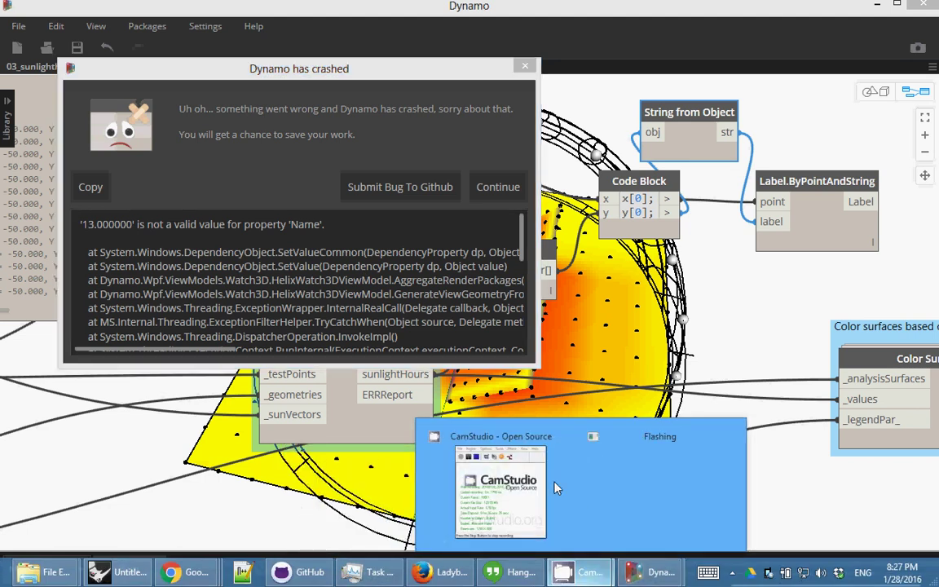
pyautogui.moveTo(522, 510)
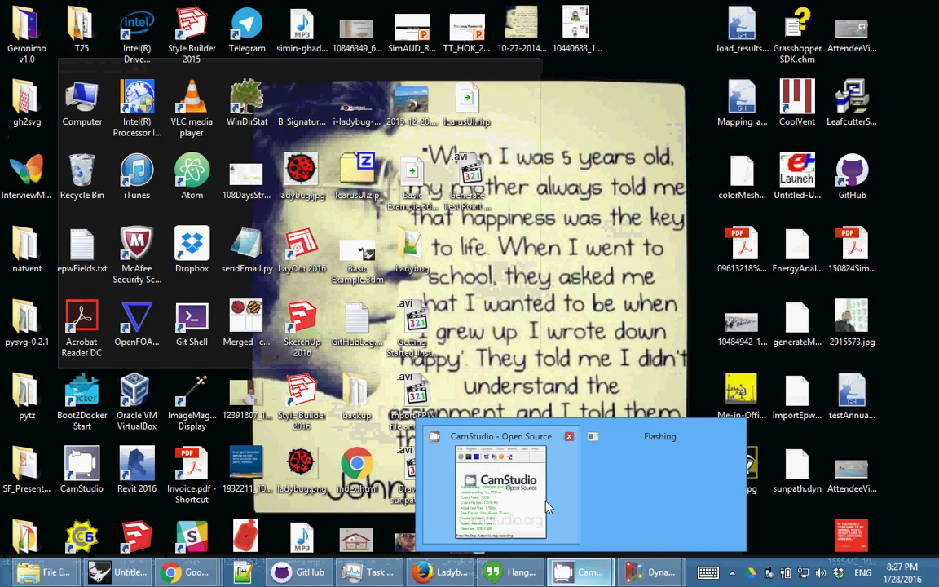